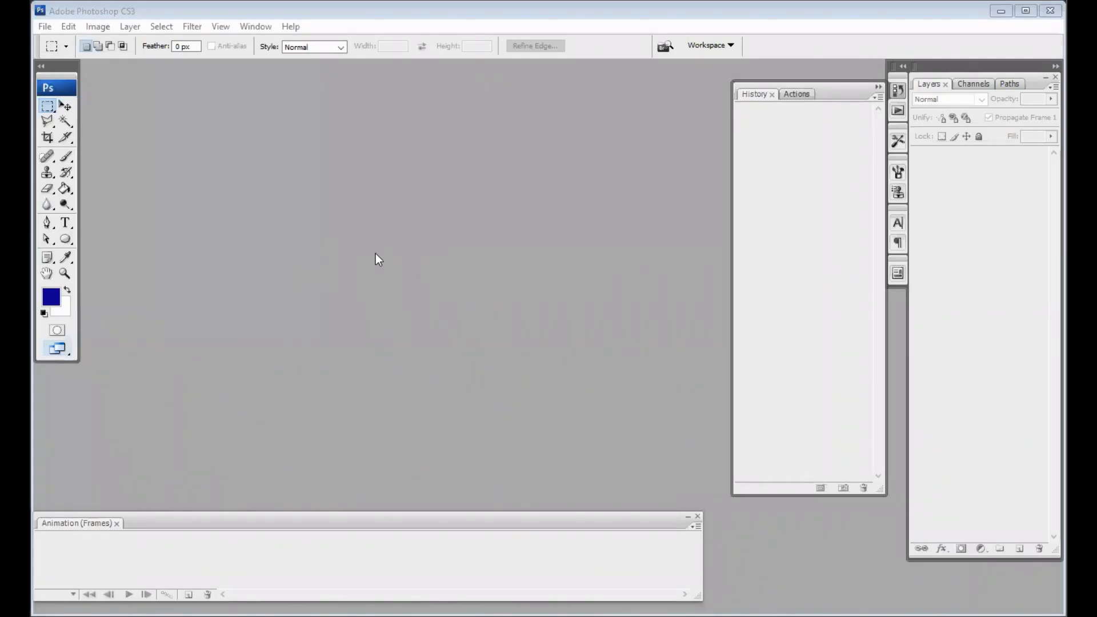
# Step: Browse to the eRider > bumi_lovina_villa > merge_gambar folder on the Data_anak2 (H:) drive for opening images
pyautogui.hotkey('ctrl', 'o')
pyautogui.click(489, 94)
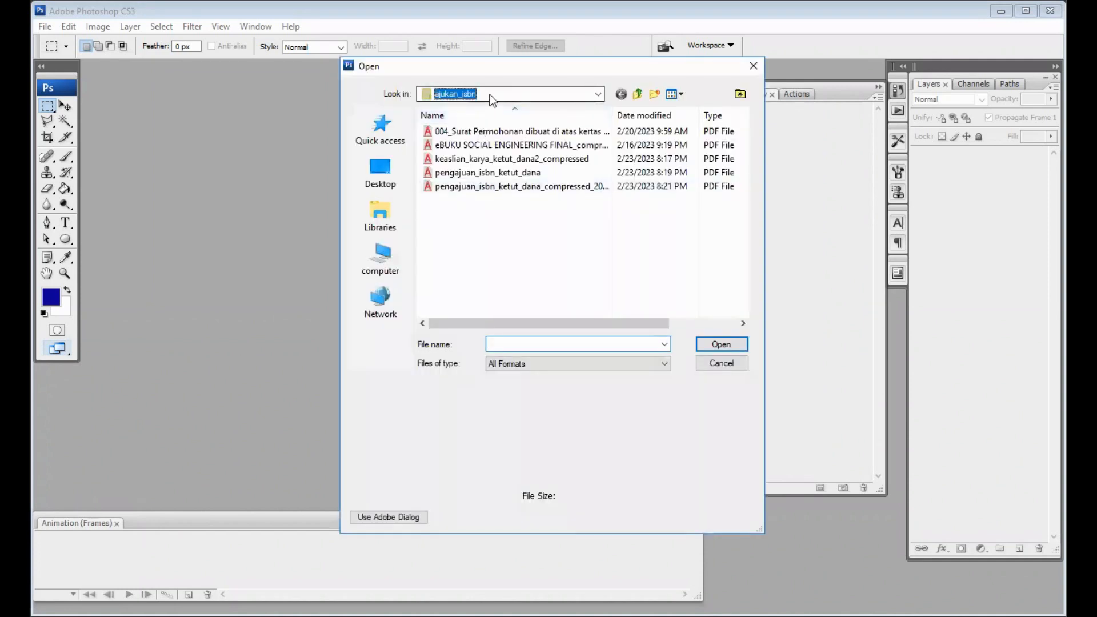
pyautogui.click(489, 94)
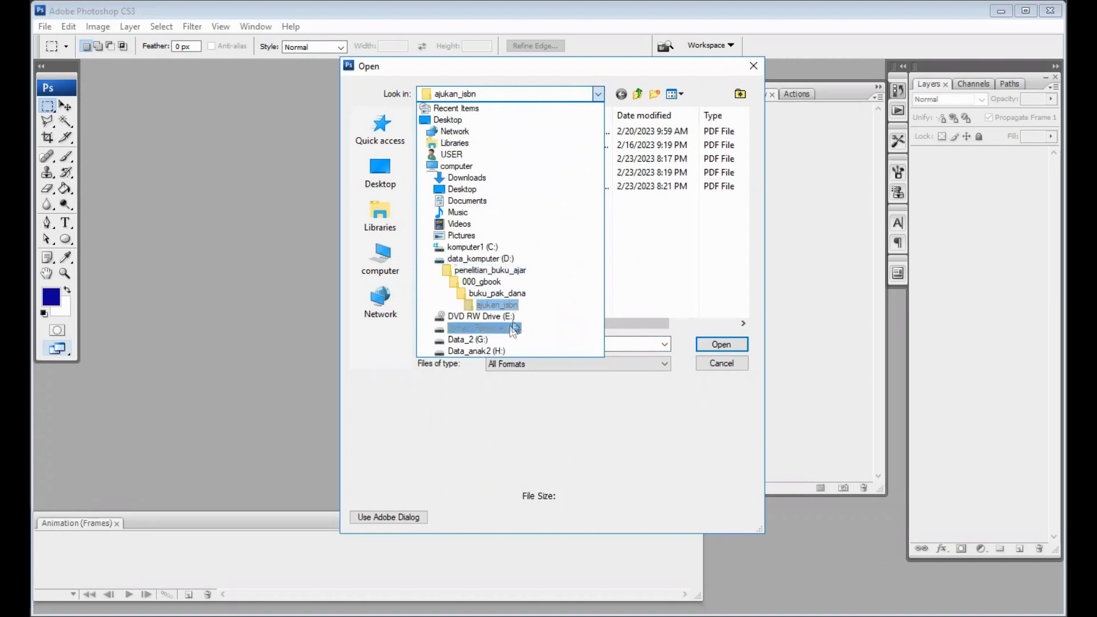
pyautogui.click(484, 351)
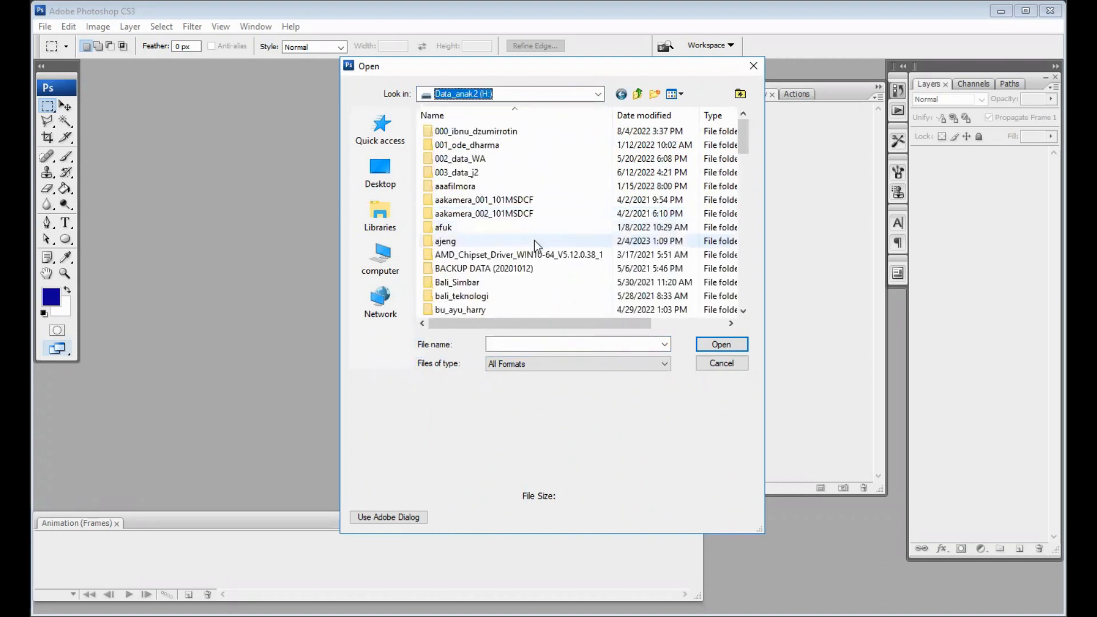
pyautogui.scroll(-5, 533, 240)
pyautogui.scroll(-1, 534, 240)
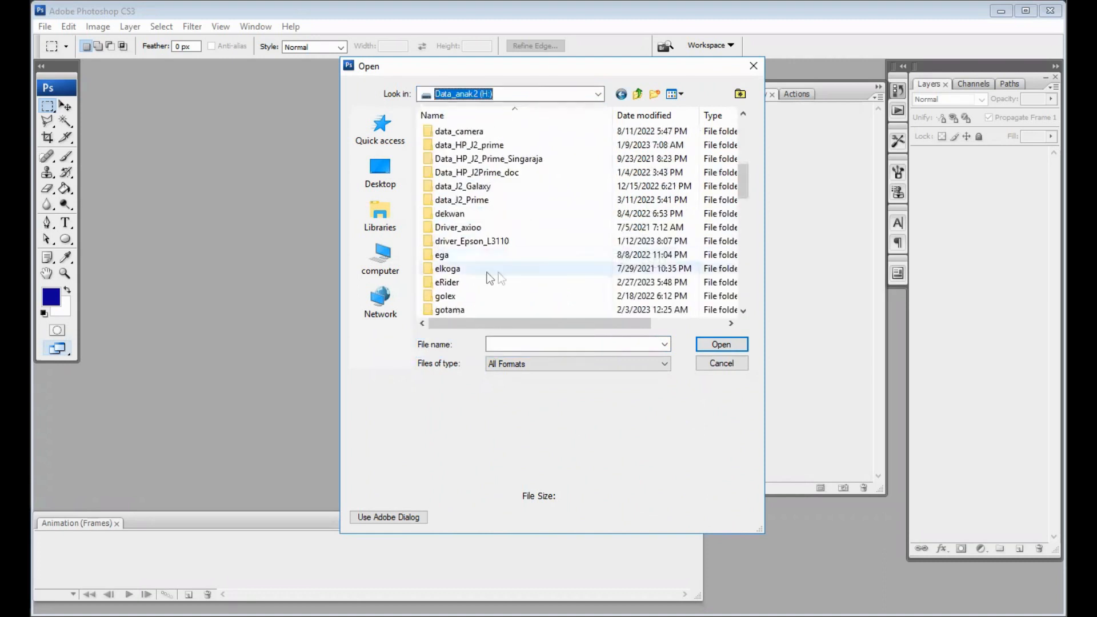
pyautogui.doubleClick(467, 282)
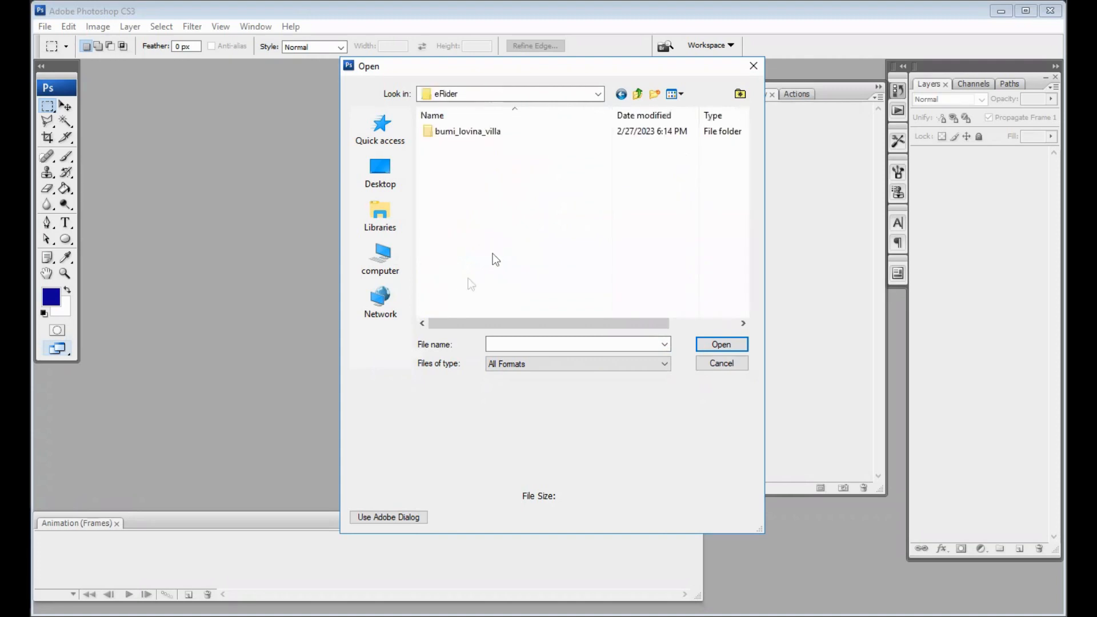
pyautogui.doubleClick(495, 132)
pyautogui.click(441, 123)
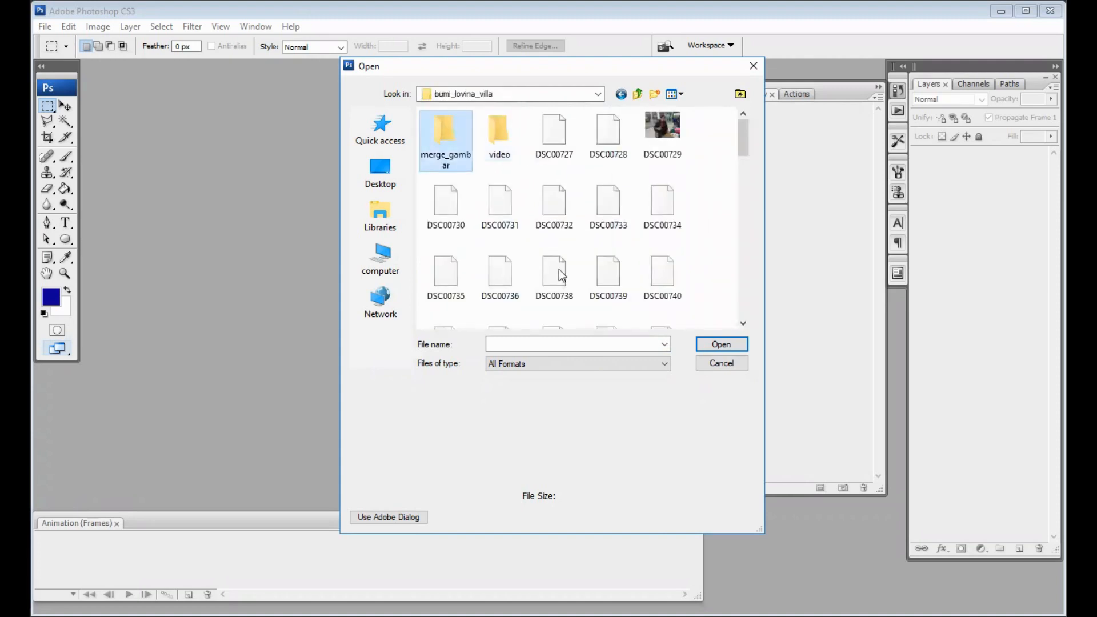
pyautogui.press('Return')
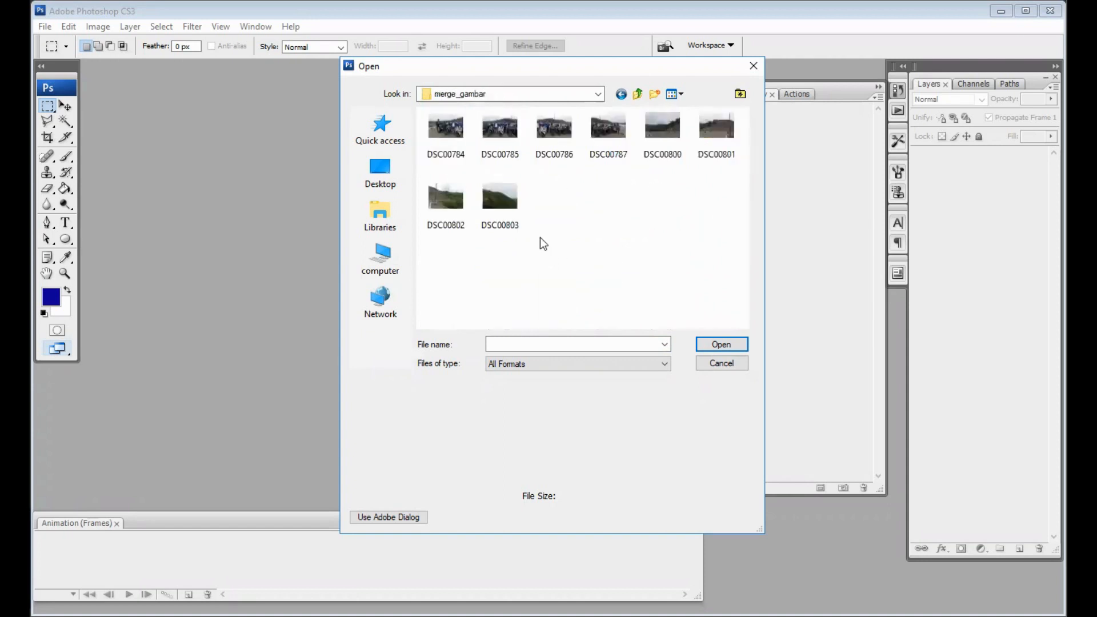
# Step: Open the four photos DSC00784 through DSC00787 from the merge_gambar folder
pyautogui.click(447, 130)
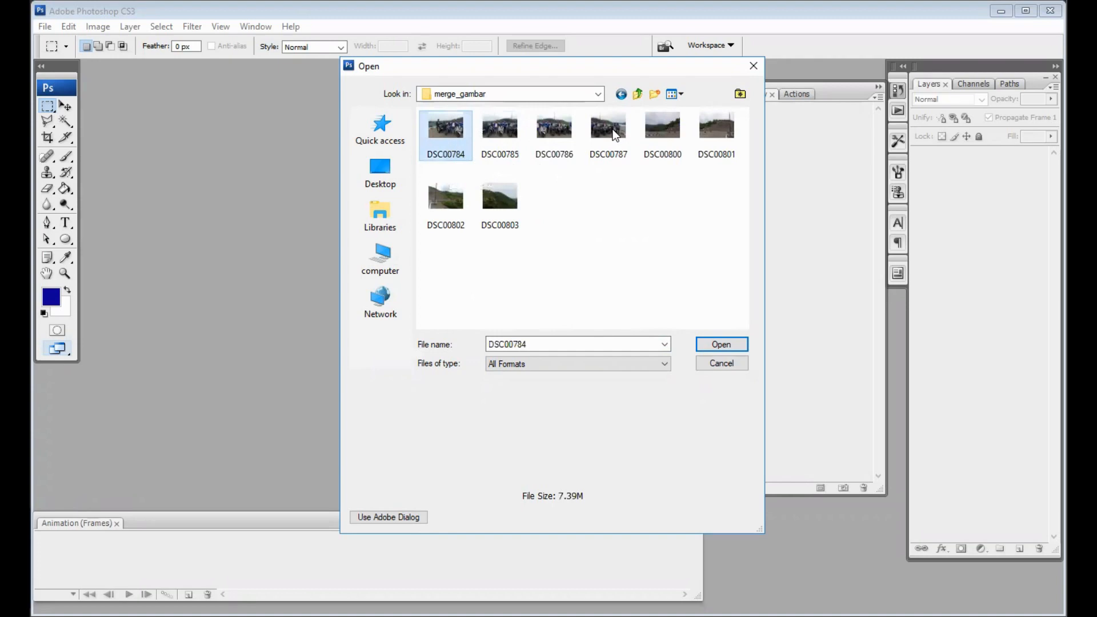
pyautogui.keyDown('shift'); pyautogui.click(613, 129); pyautogui.keyUp('shift')
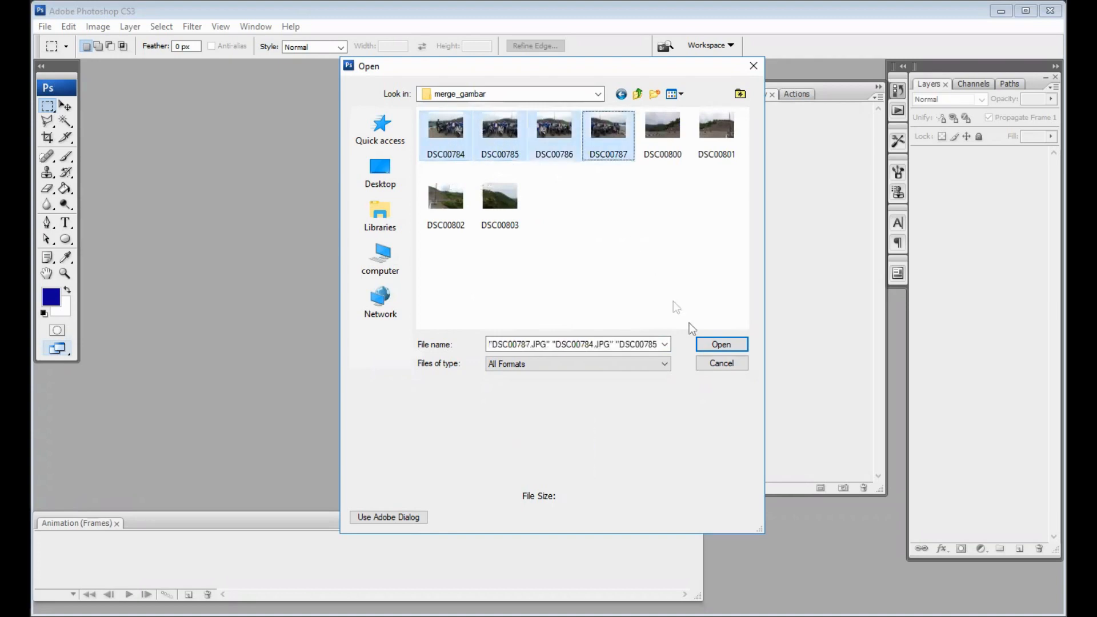
pyautogui.click(735, 345)
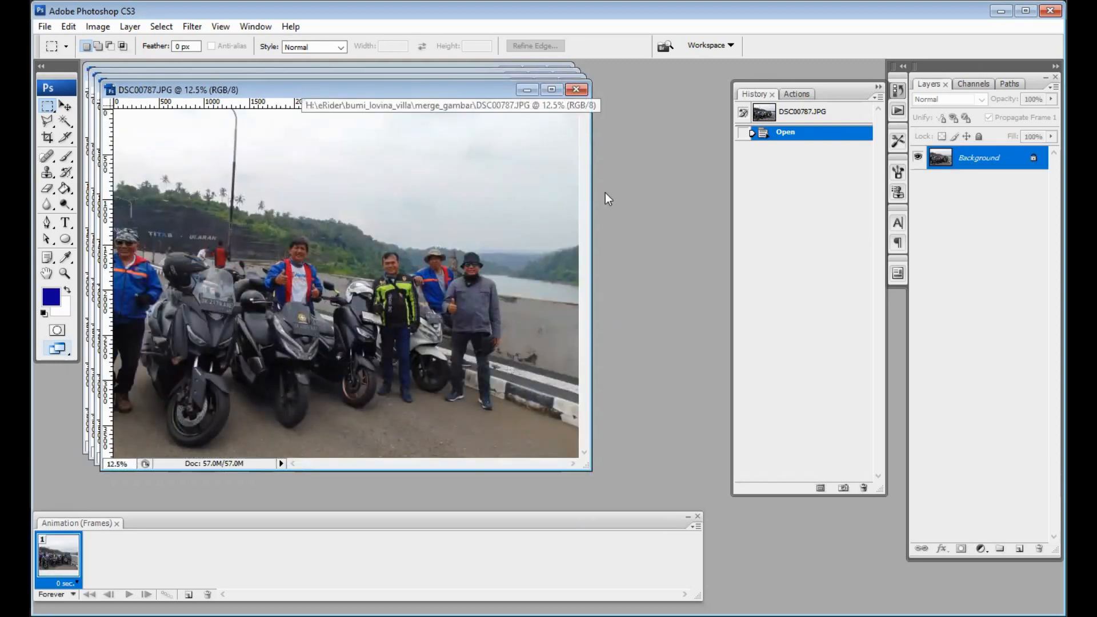
# Step: Spread out the stacked photo windows to view each of the overlapping group shots
pyautogui.click(300, 77)
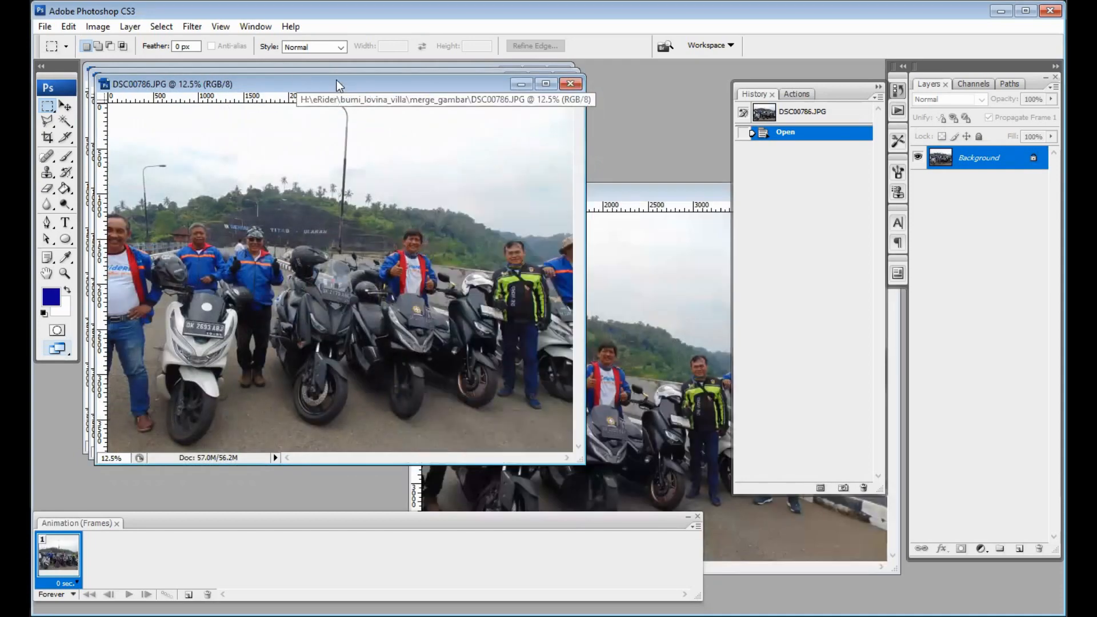
pyautogui.moveTo(337, 80); pyautogui.dragTo(507, 172)
pyautogui.click(312, 78)
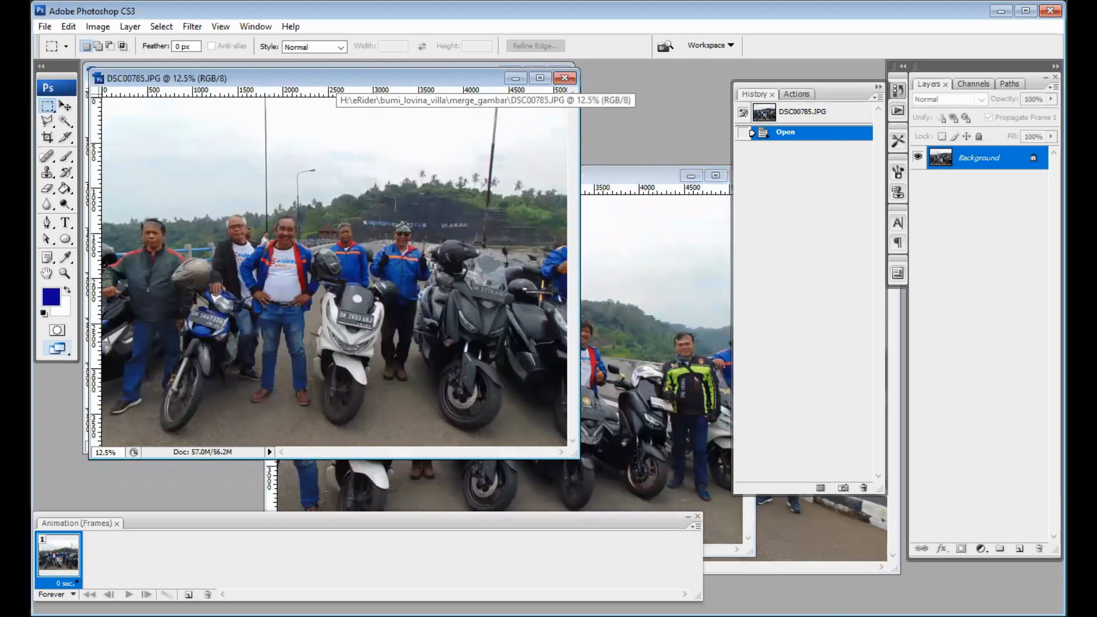
pyautogui.moveTo(320, 78); pyautogui.dragTo(379, 122)
# Step: Close all four open photos, leaving the workspace empty
pyautogui.click(624, 121)
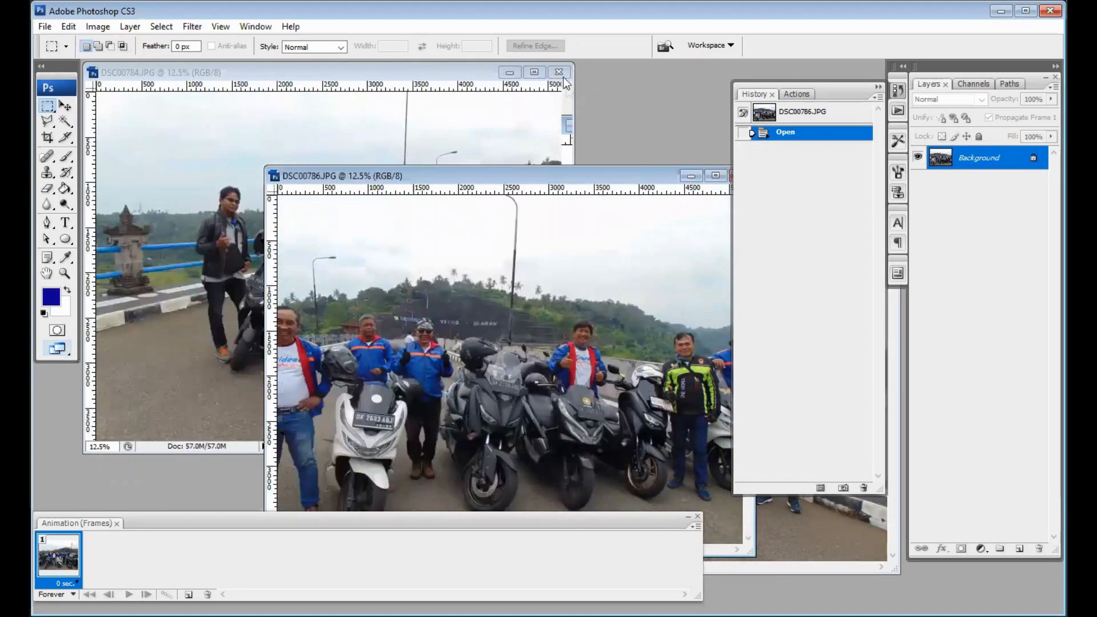
pyautogui.click(559, 72)
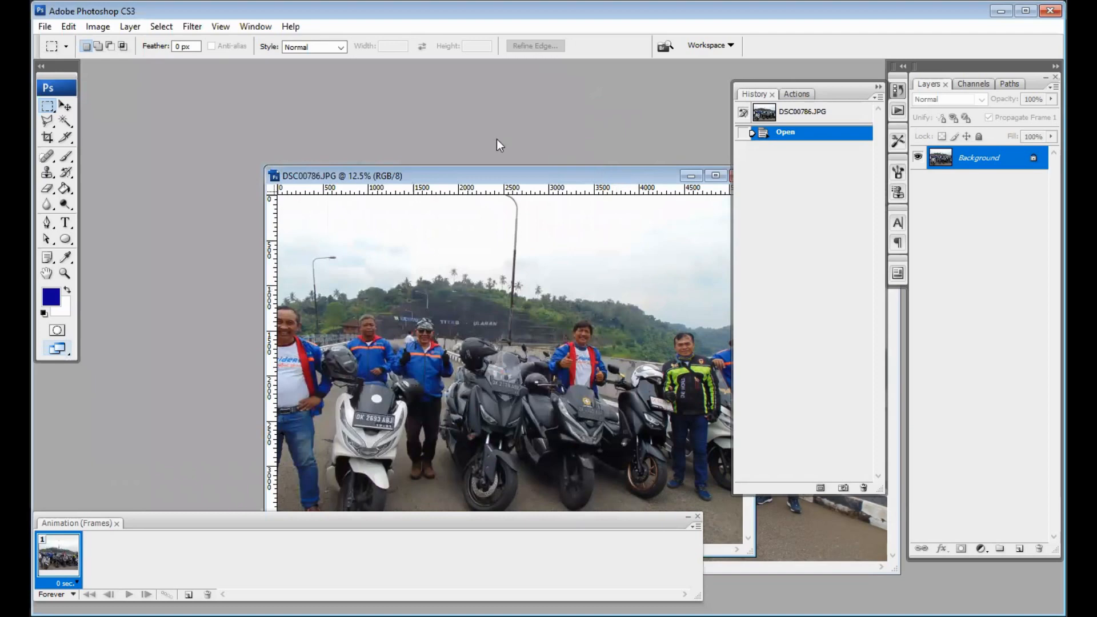
pyautogui.hotkey('ctrl', 'w')
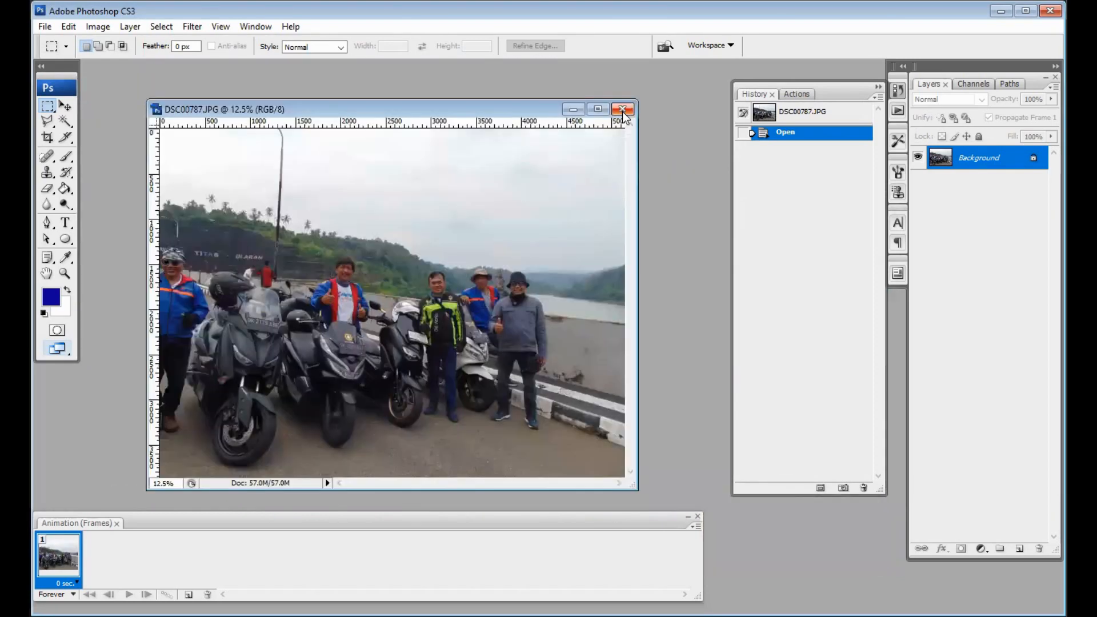
pyautogui.click(626, 107)
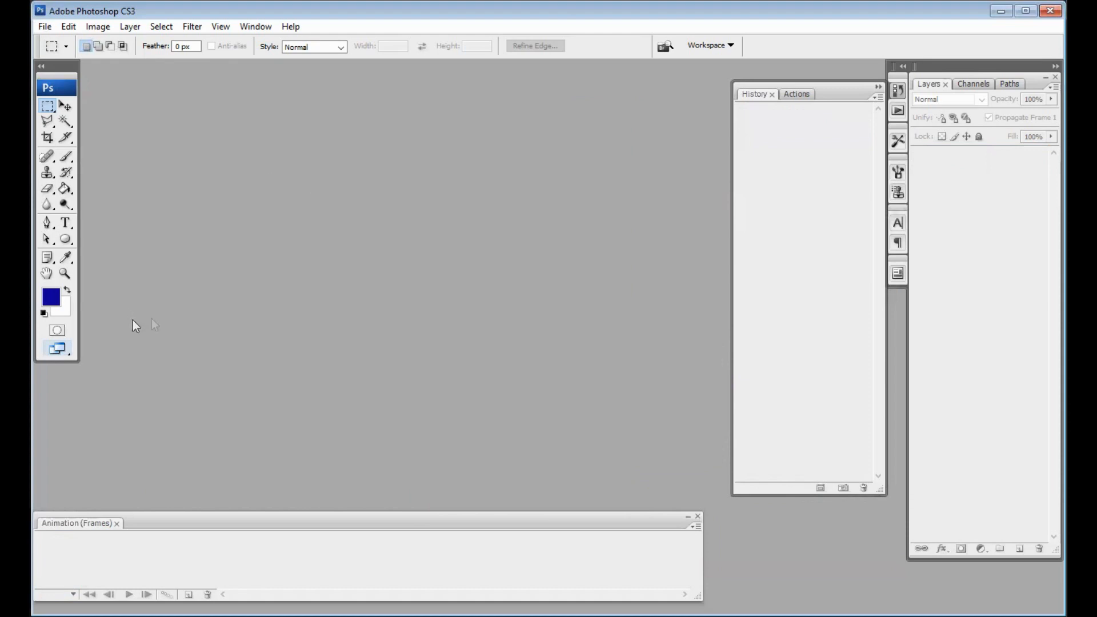
# Step: Start the Photomerge automation and choose the Reposition Only layout
pyautogui.hotkey('alt', 'f')
pyautogui.moveTo(133, 323)
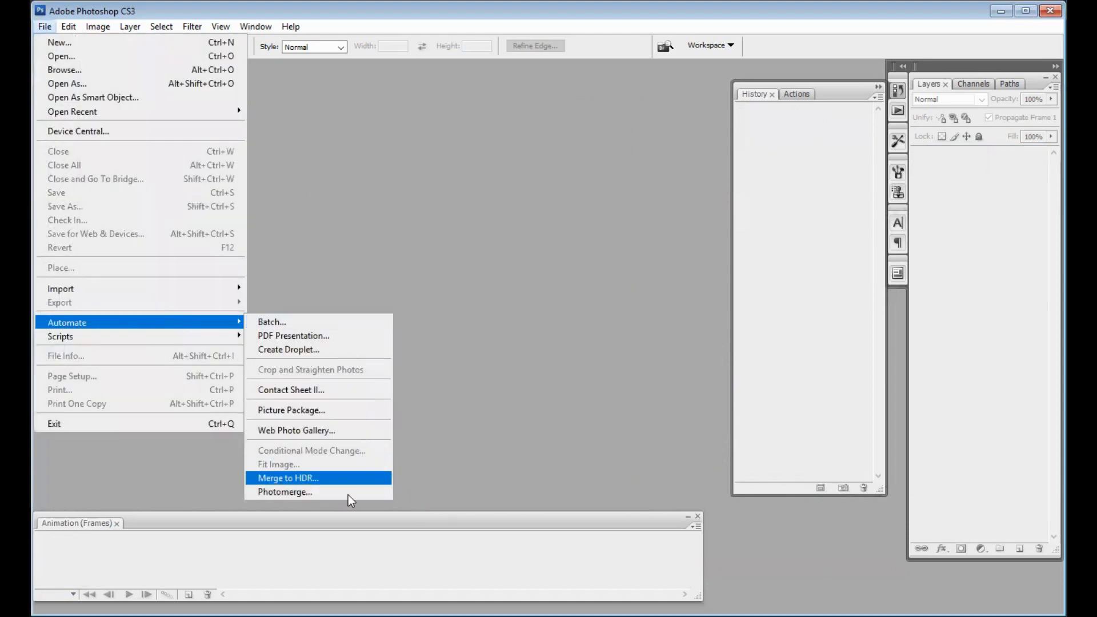
pyautogui.press('Down')
pyautogui.press('Return')
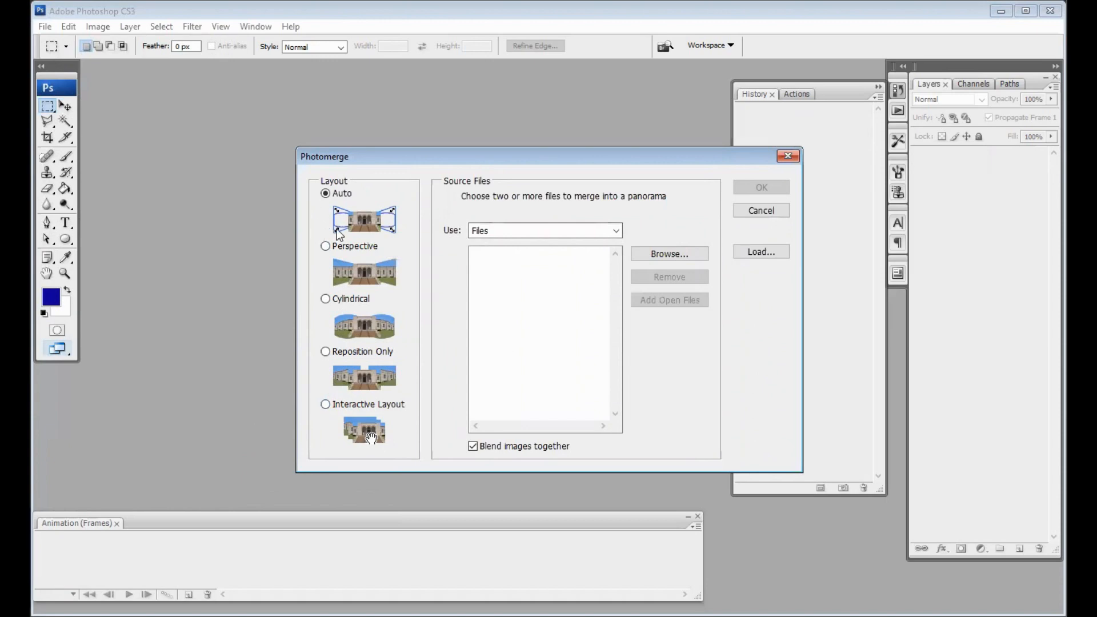
pyautogui.click(326, 352)
# Step: Add DSC00784.JPG through DSC00787.JPG as the source files and merge them into a panorama
pyautogui.click(676, 252)
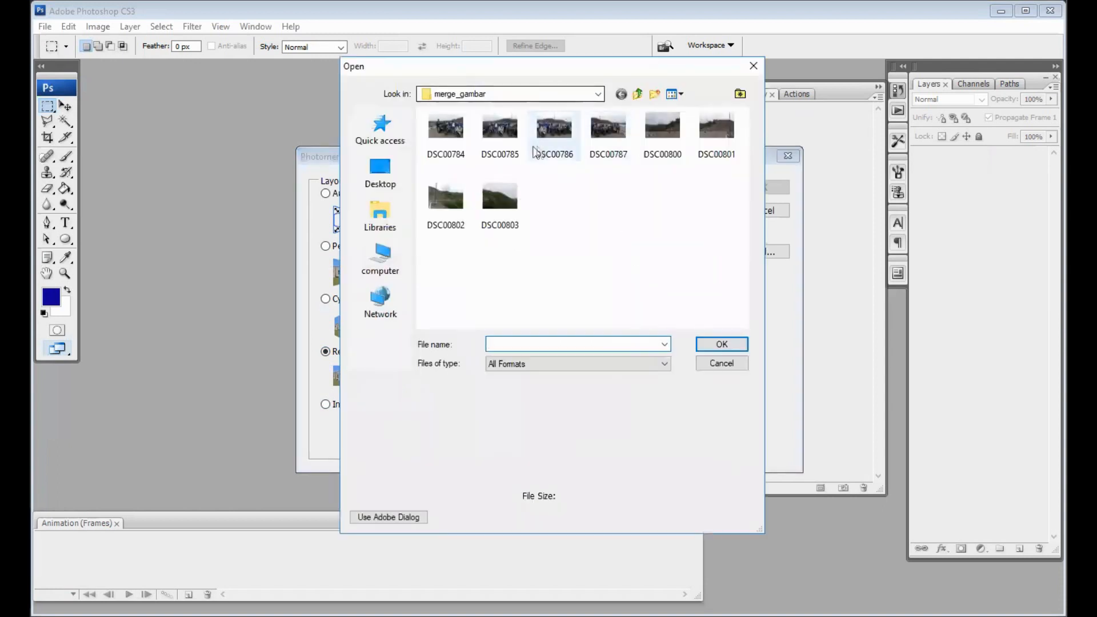
pyautogui.click(449, 133)
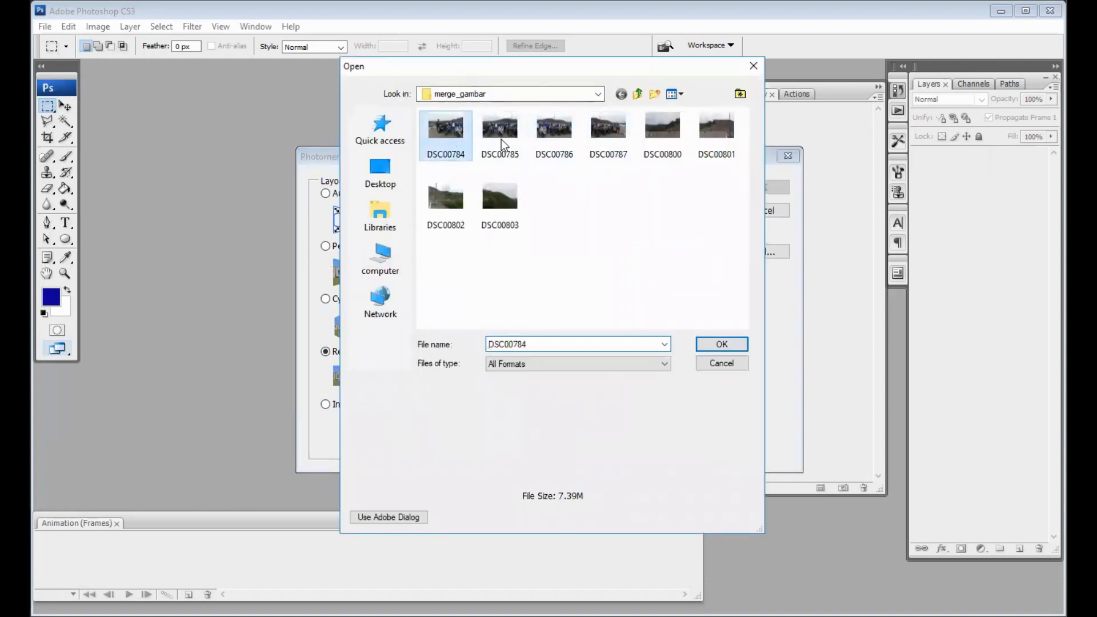
pyautogui.keyDown('shift'); pyautogui.click(501, 139); pyautogui.keyUp('shift')
pyautogui.keyDown('shift'); pyautogui.click(565, 132); pyautogui.keyUp('shift')
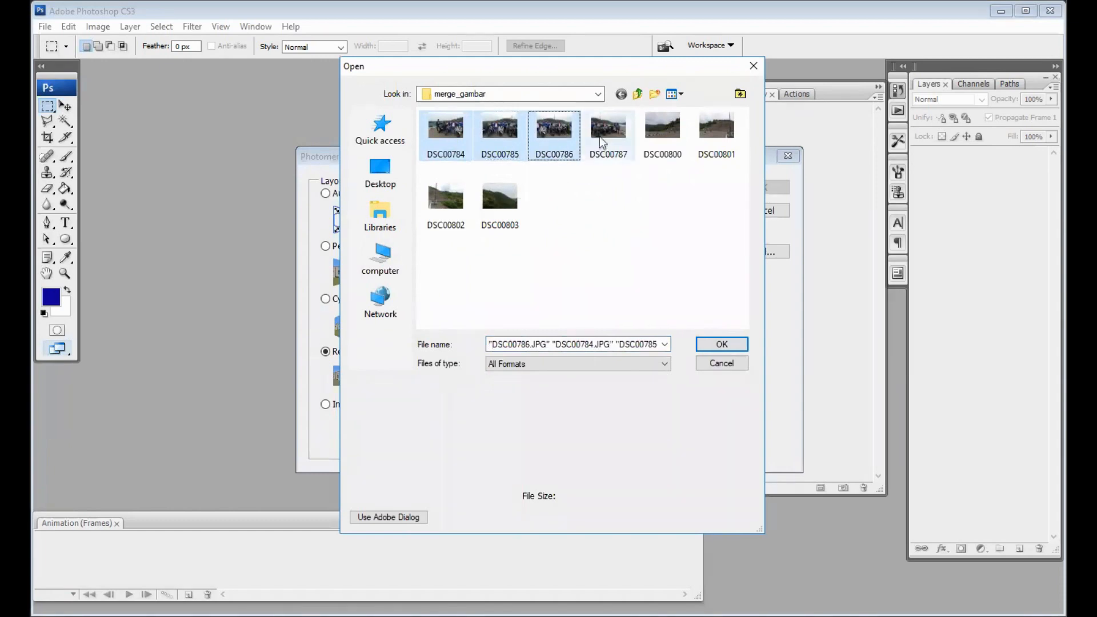
pyautogui.keyDown('shift'); pyautogui.click(606, 133); pyautogui.keyUp('shift')
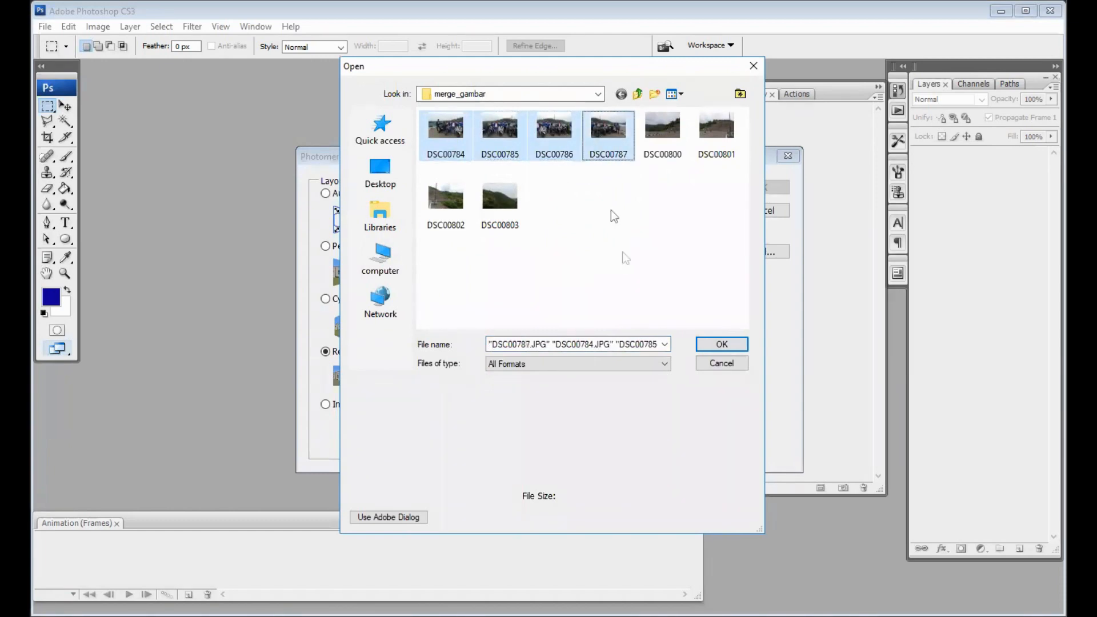
pyautogui.click(722, 345)
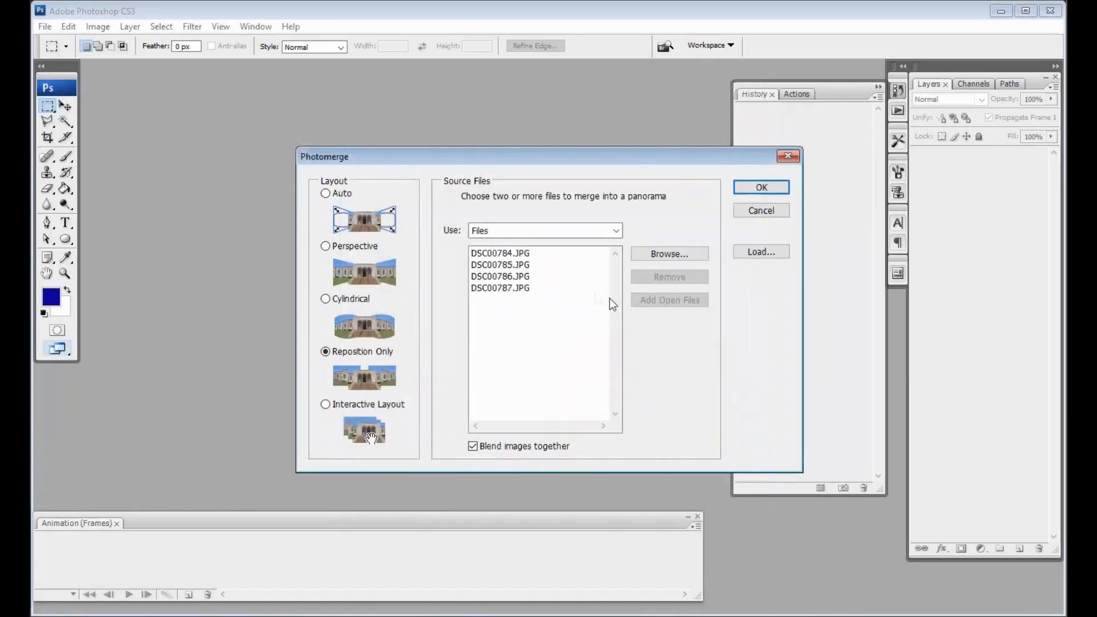
pyautogui.click(751, 188)
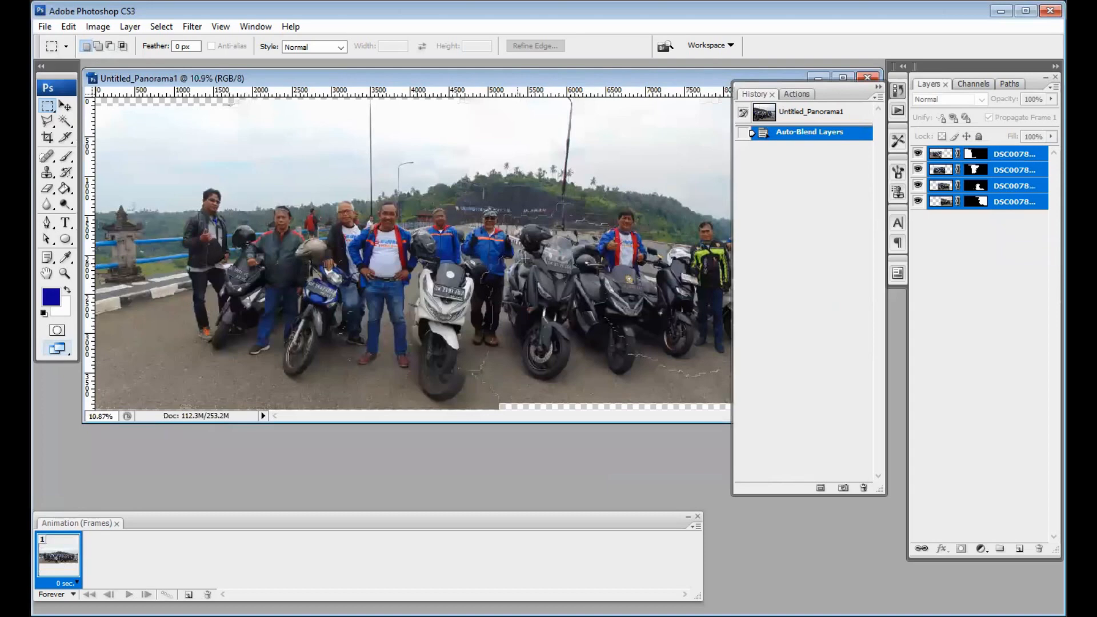
# Step: Crop the panorama to trim the transparent strips along its upper and lower edges
pyautogui.hotkey('ctrl', '-')
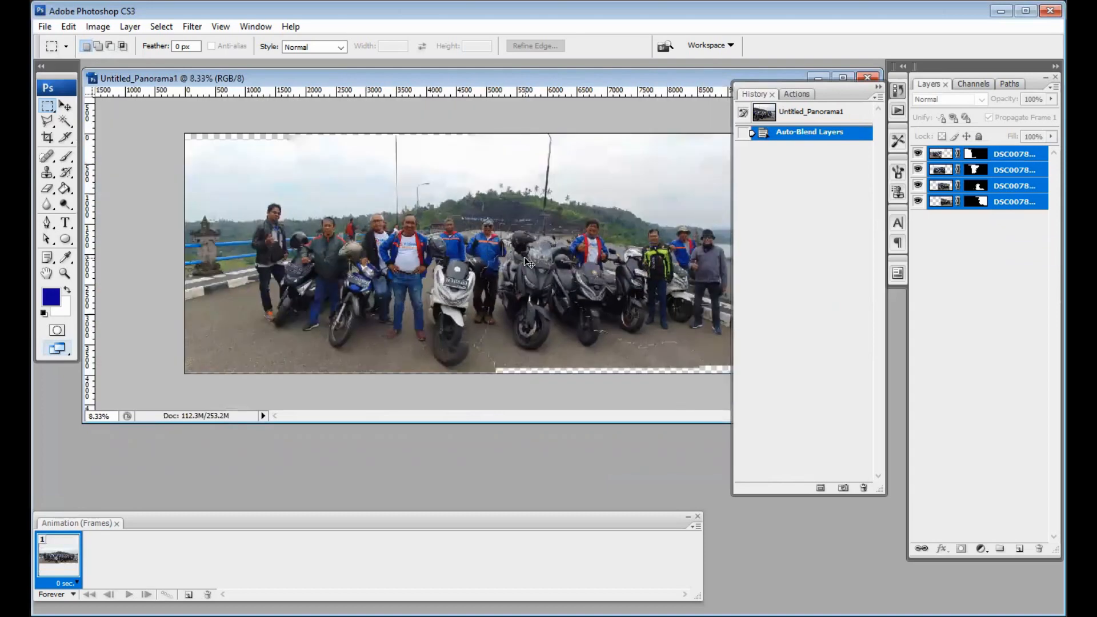
pyautogui.hotkey('ctrl', '-')
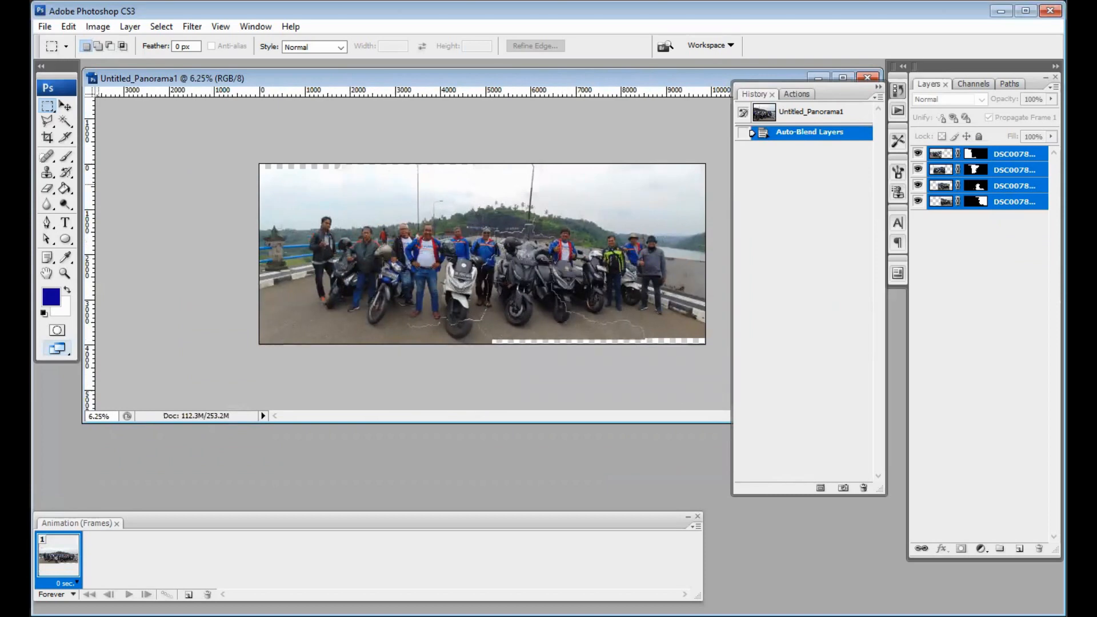
pyautogui.press('c')
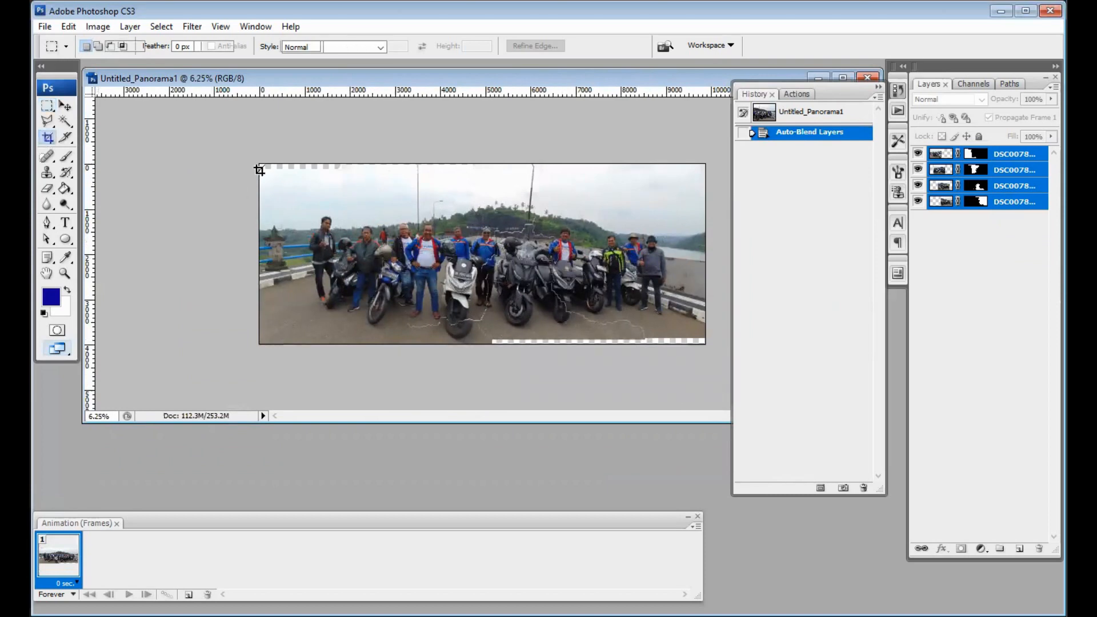
pyautogui.moveTo(260, 170); pyautogui.dragTo(705, 335)
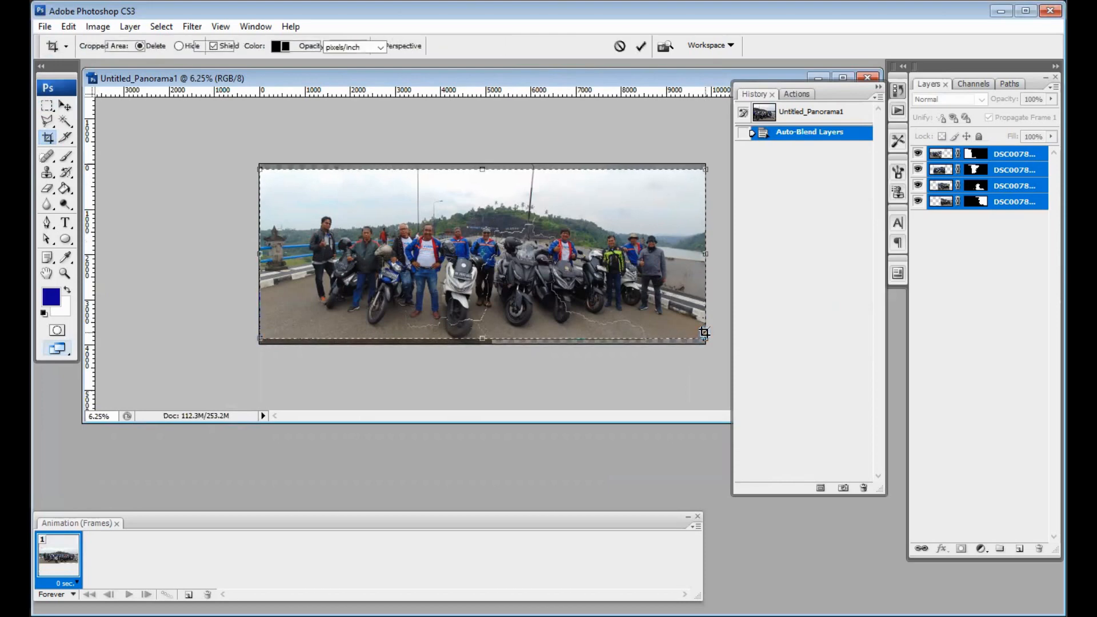
pyautogui.press('Return')
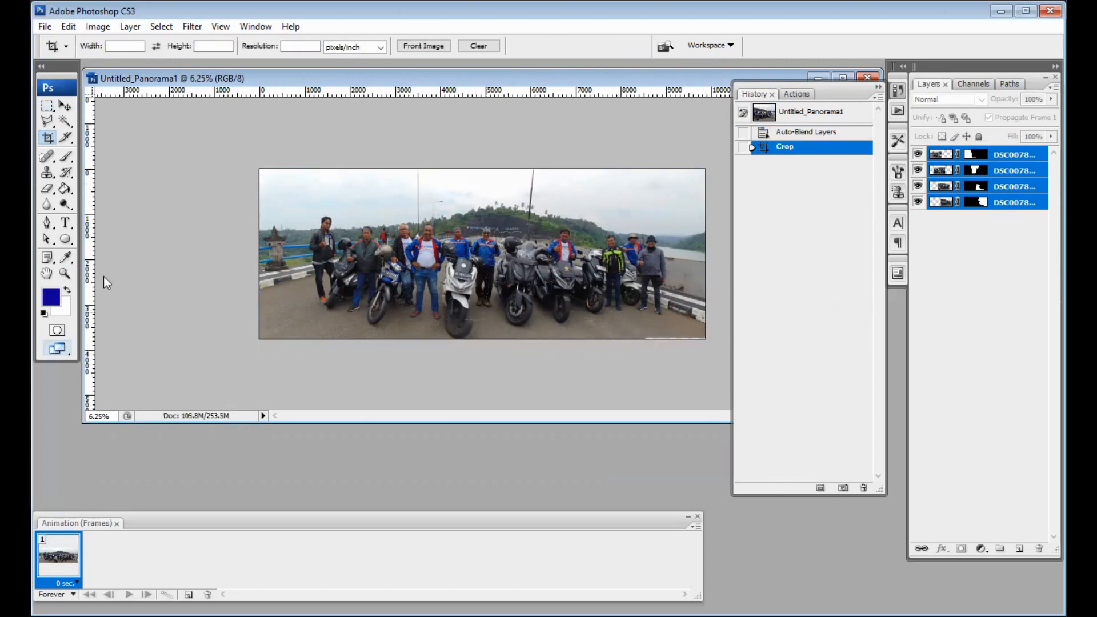
# Step: Examine the blending at the white motorcycle's front wheel and across the neighbouring riders in the panorama
pyautogui.press('z')
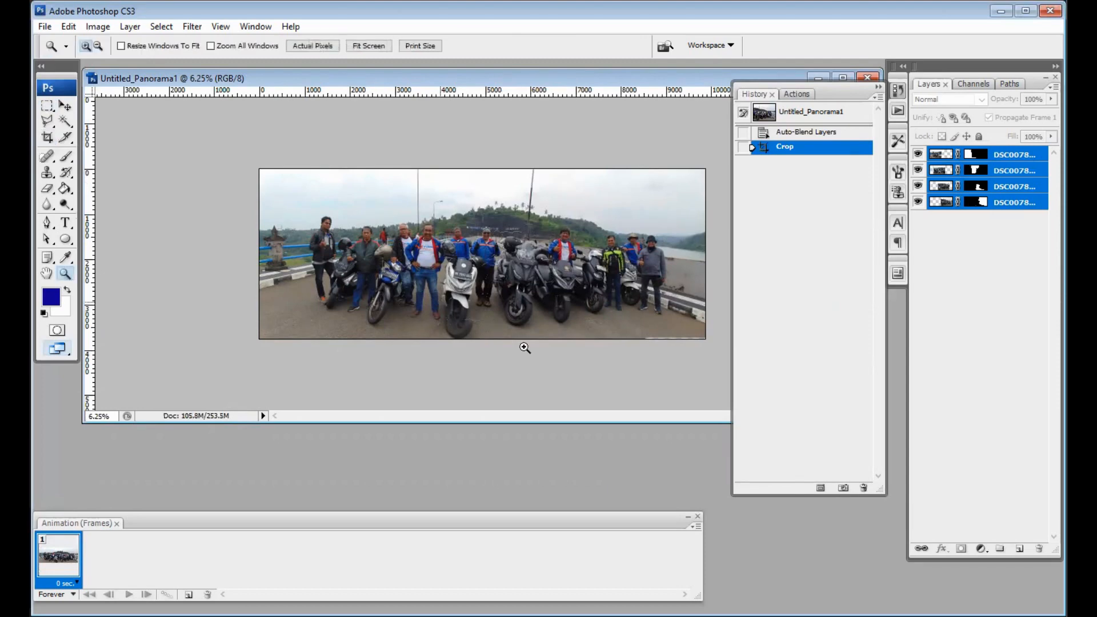
pyautogui.moveTo(444, 310); pyautogui.dragTo(525, 347)
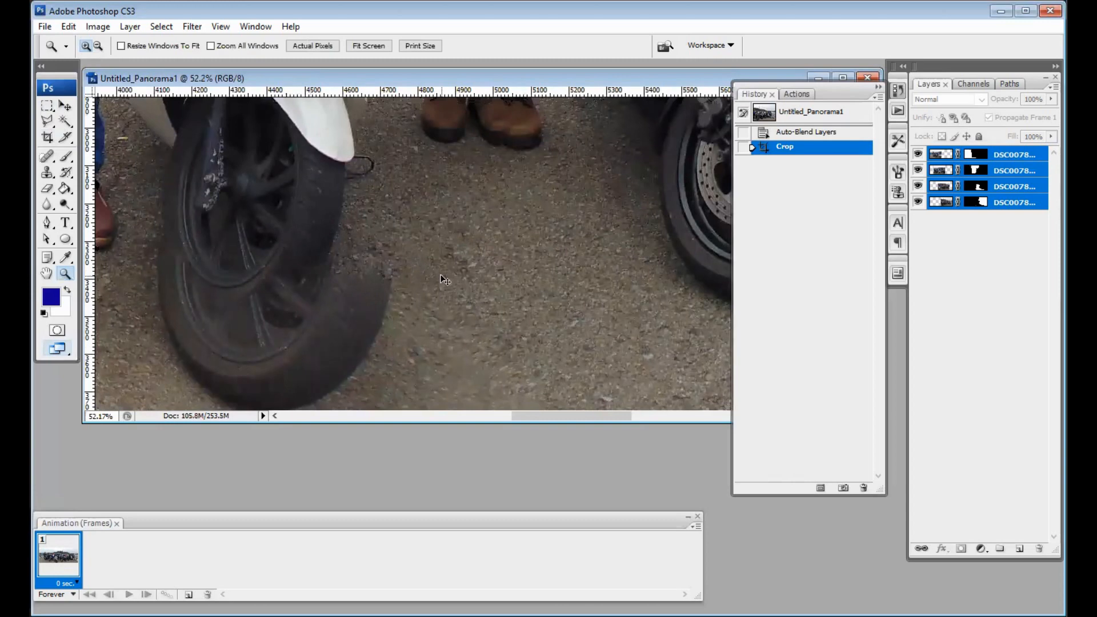
pyautogui.hotkey('ctrl', '-')
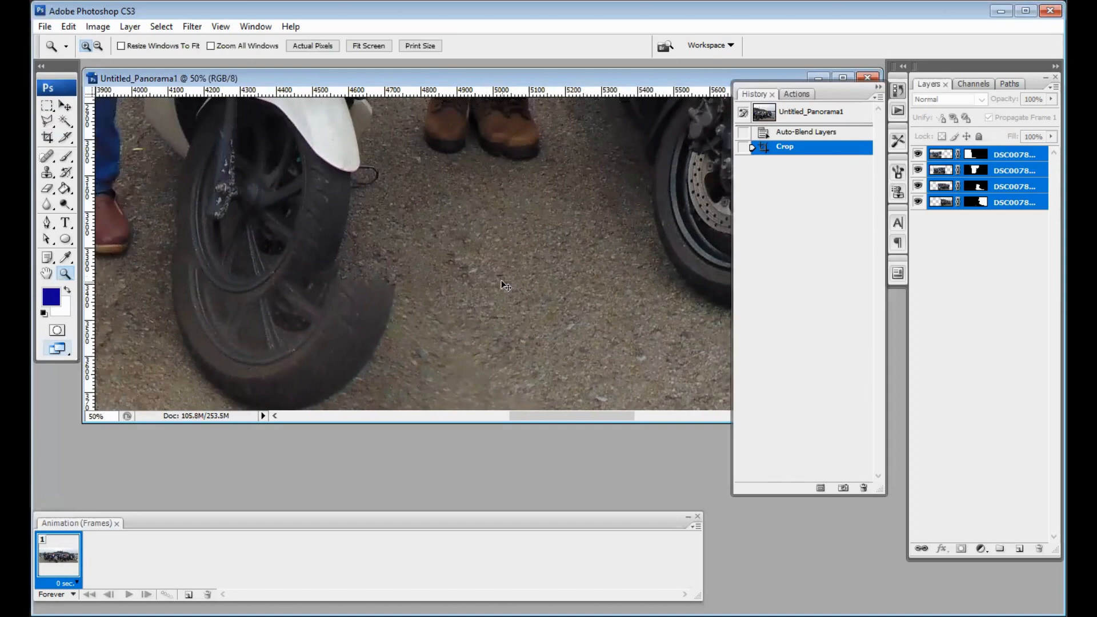
pyautogui.hotkey('ctrl', '-')
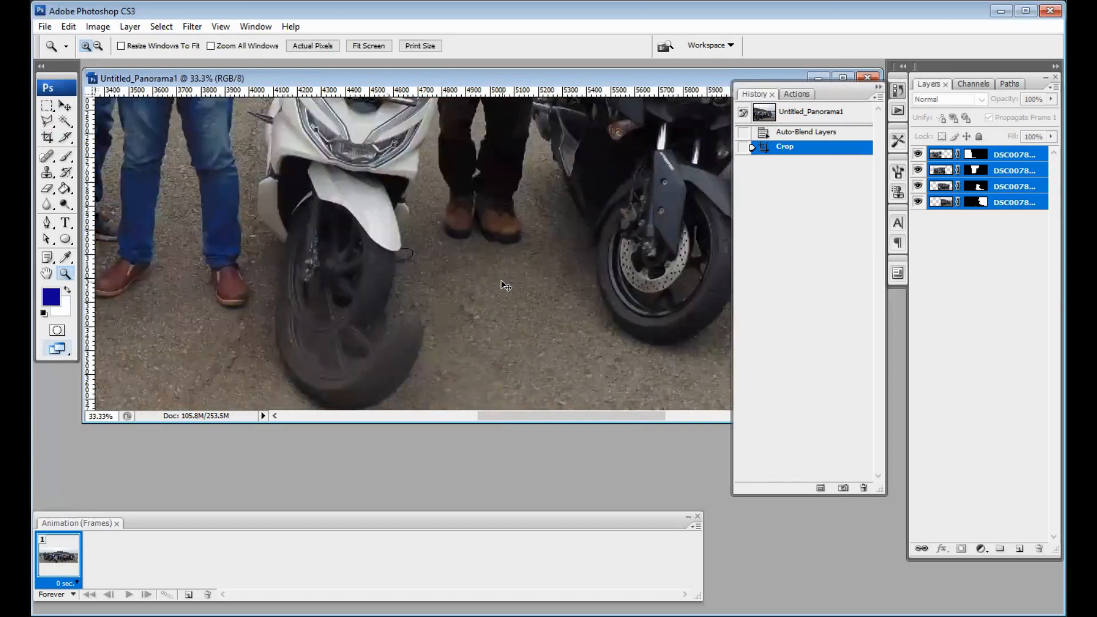
pyautogui.hotkey('ctrl', '-')
pyautogui.hotkey('ctrl', '-')
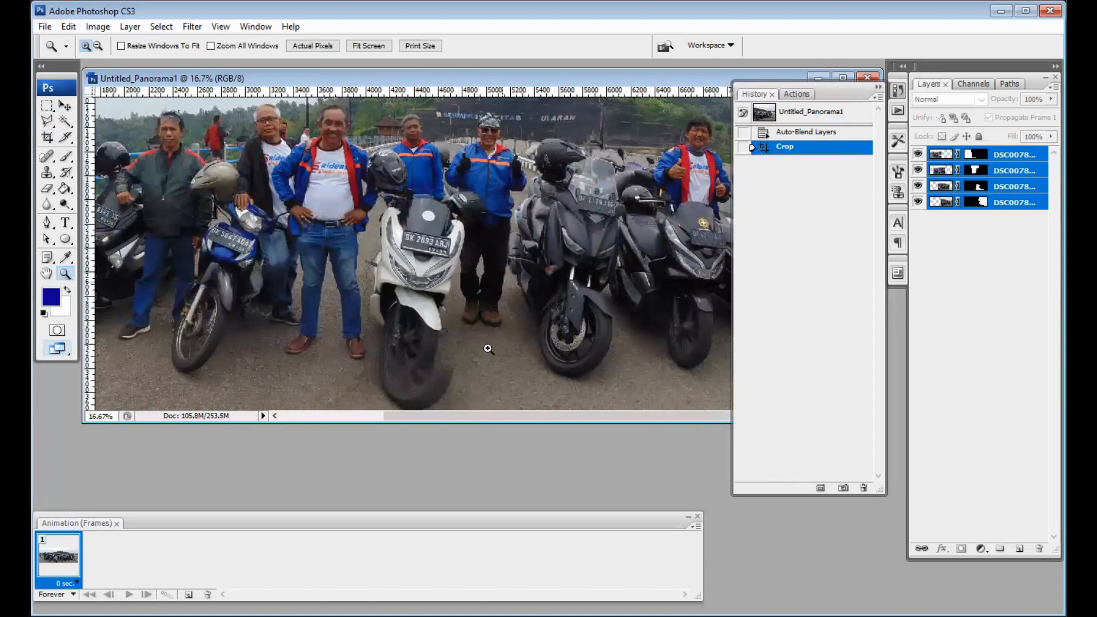
pyautogui.moveTo(376, 416); pyautogui.dragTo(555, 420)
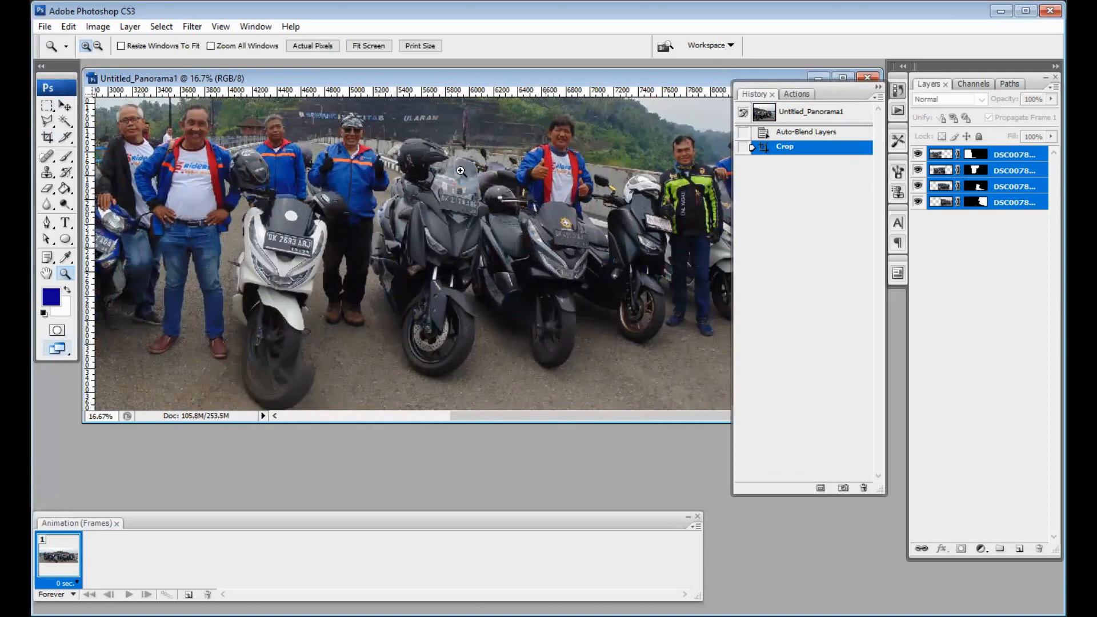
# Step: Try to crop away the thin transparent strip left along the panorama's lower edge
pyautogui.moveTo(461, 213); pyautogui.dragTo(480, 162)
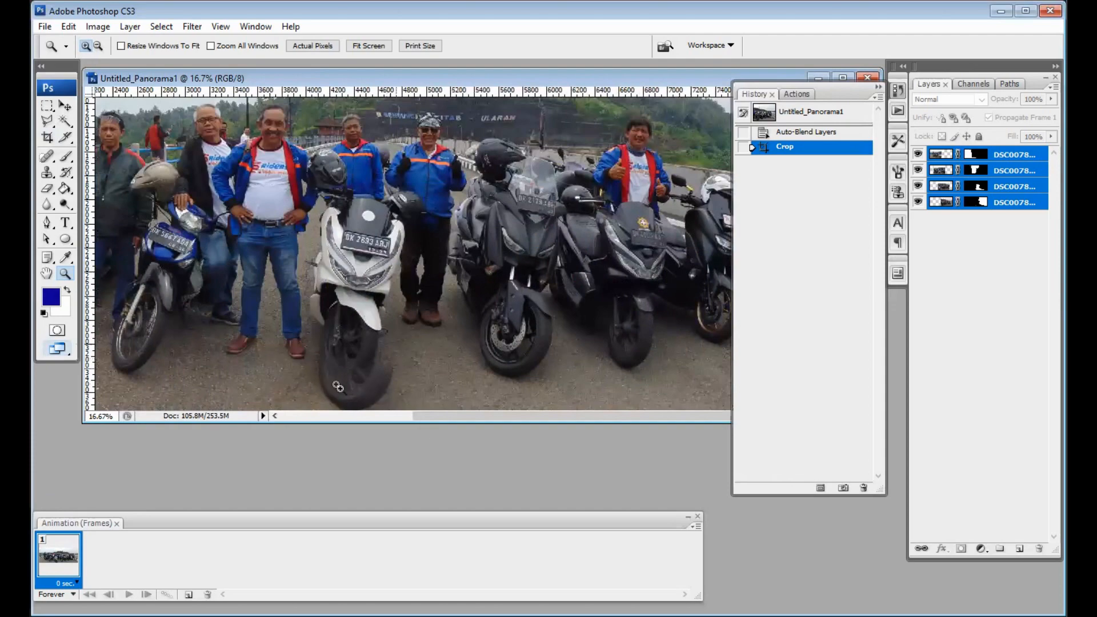
pyautogui.keyDown('alt'); pyautogui.click(445, 258); pyautogui.keyUp('alt')
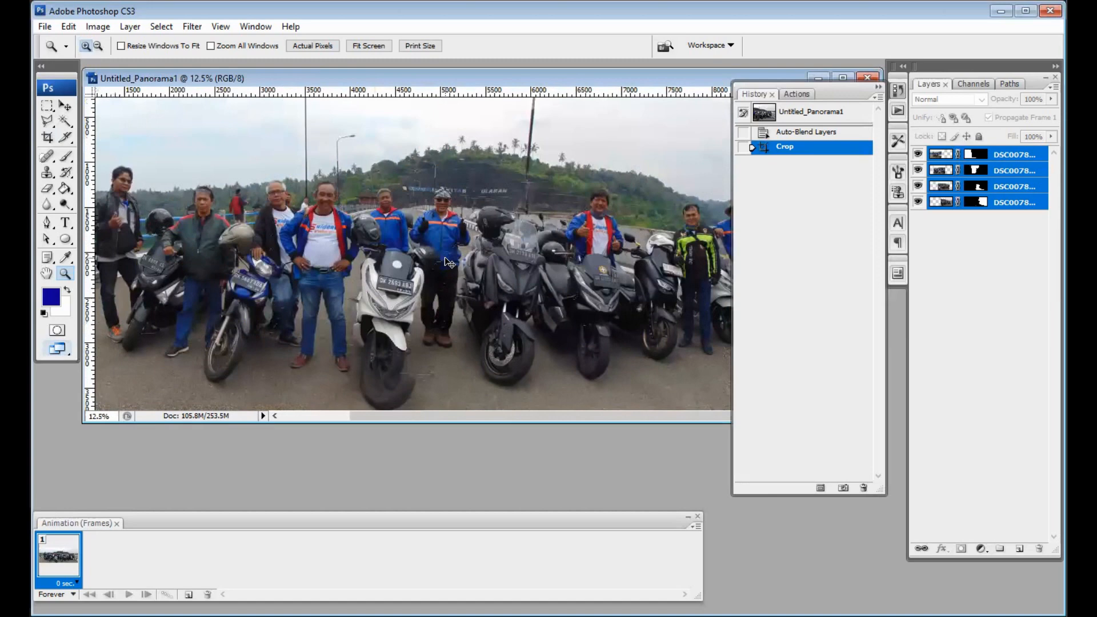
pyautogui.keyDown('alt'); pyautogui.click(445, 257); pyautogui.keyUp('alt')
pyautogui.keyDown('alt'); pyautogui.click(445, 257); pyautogui.keyUp('alt')
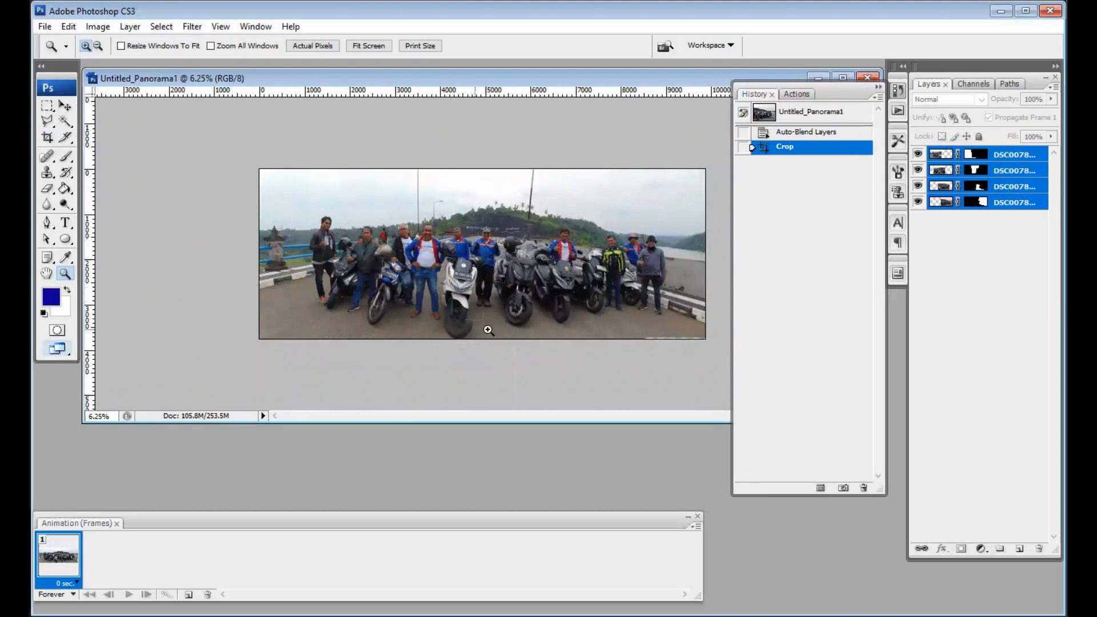
pyautogui.click(48, 138)
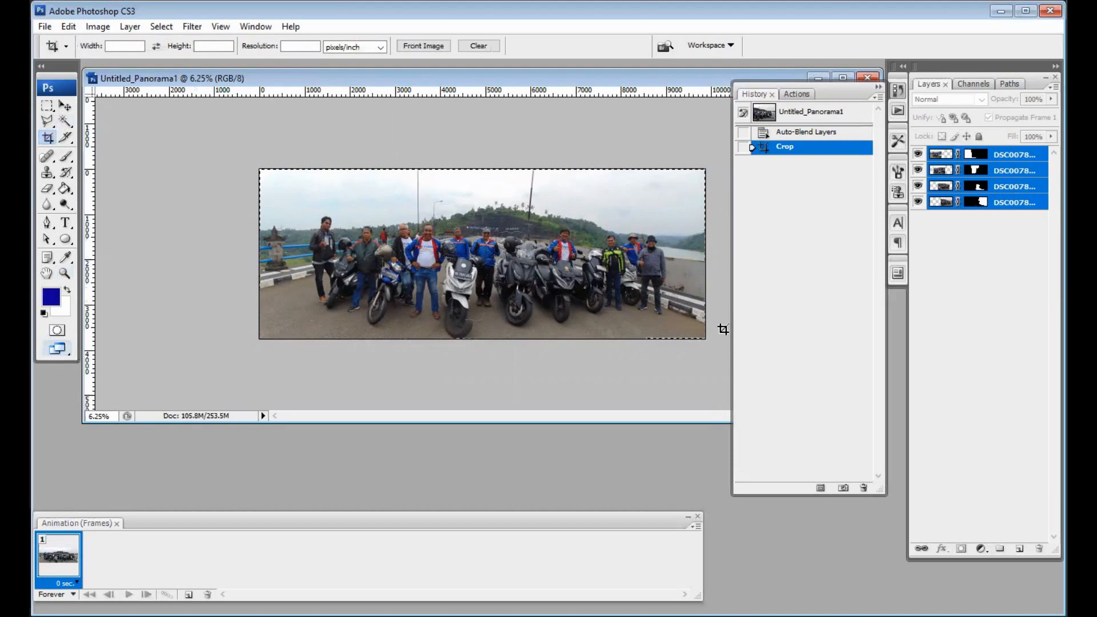
pyautogui.moveTo(721, 332); pyautogui.dragTo(723, 309)
pyautogui.press('Return')
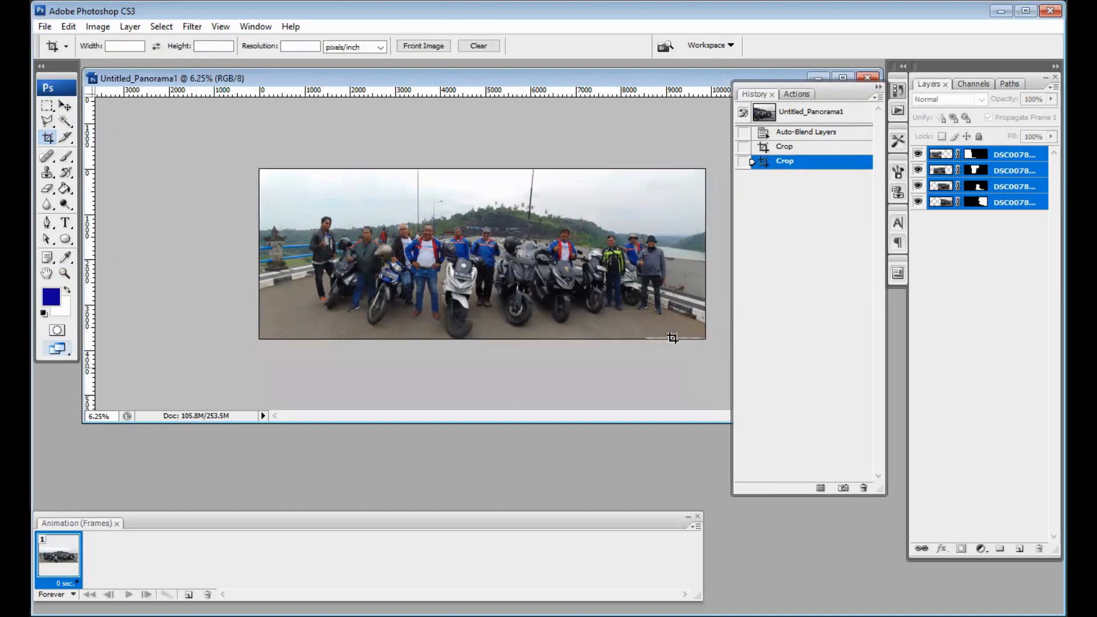
pyautogui.click(62, 274)
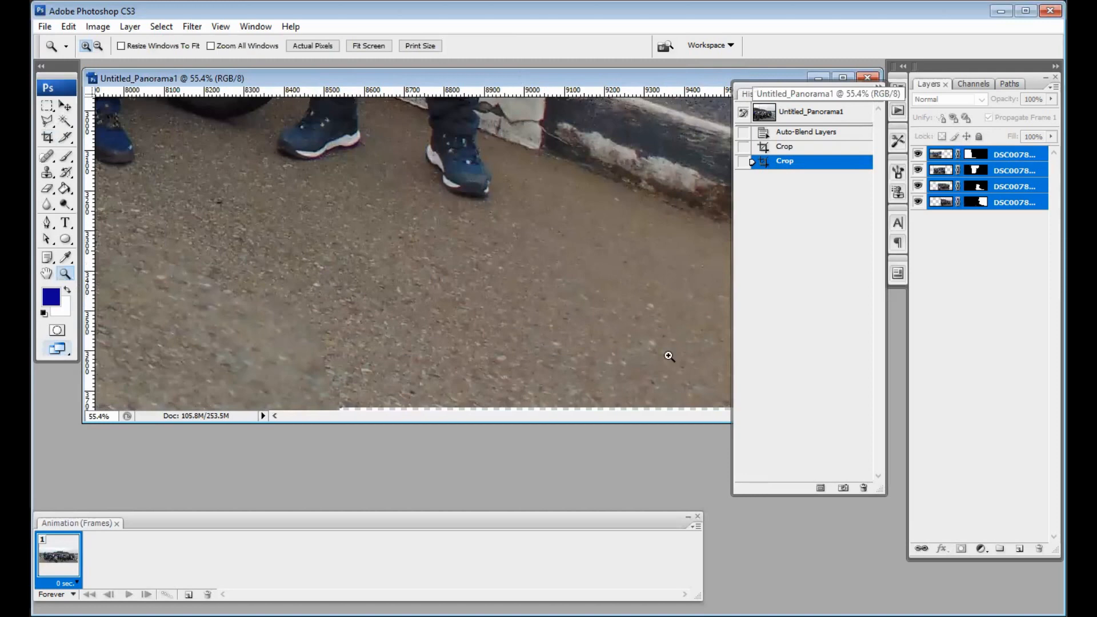
pyautogui.click(48, 173)
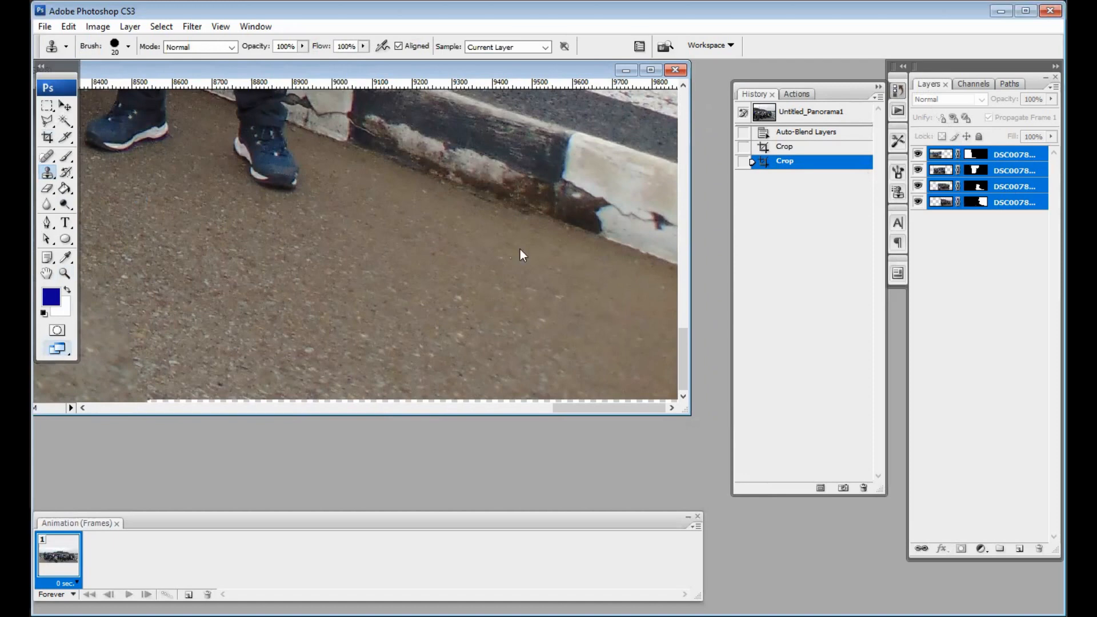
pyautogui.hotkey('ctrl', 'shift', 's')
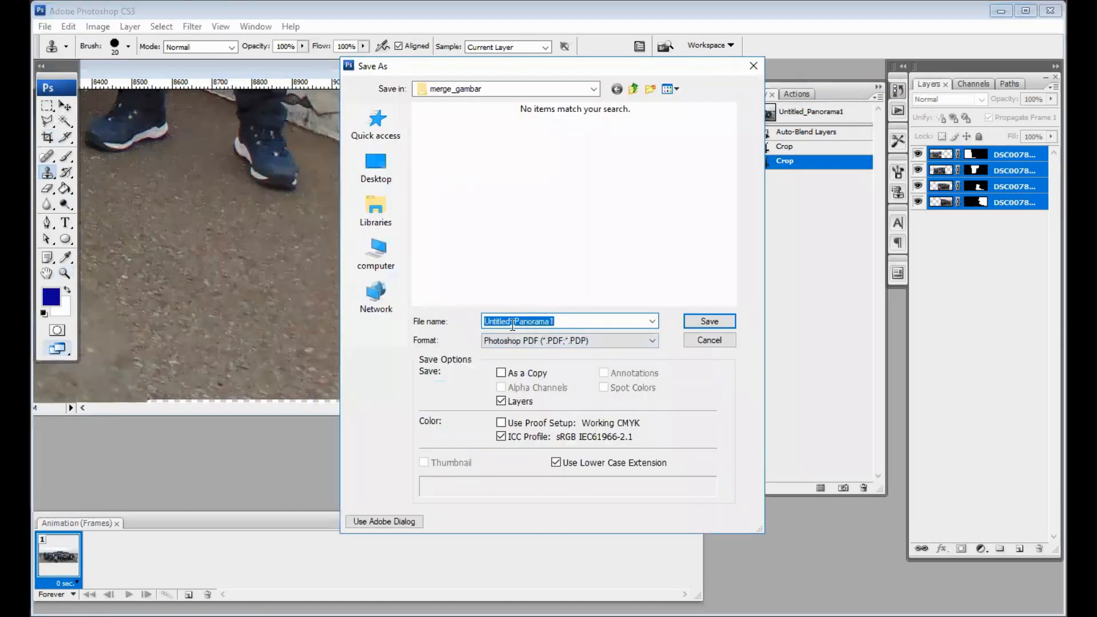
pyautogui.click(694, 314)
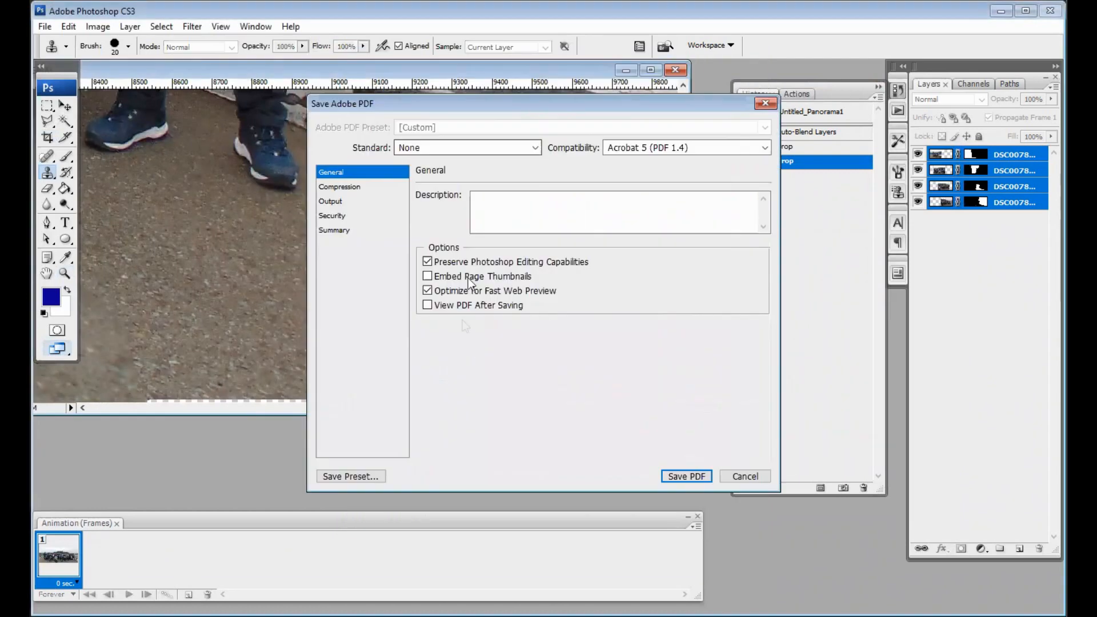
pyautogui.click(741, 477)
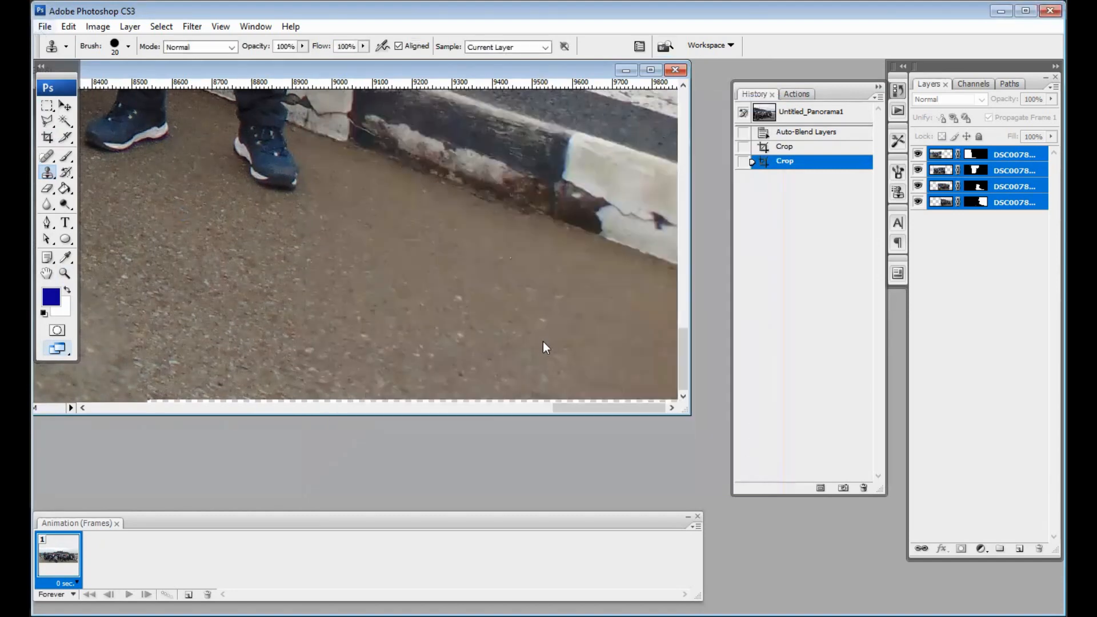
# Step: Save the panorama in Photoshop format as Untitled_Panorama1.psd in the merge_gambar folder and close the document
pyautogui.hotkey('ctrl', 'shift', 's')
pyautogui.click(585, 353)
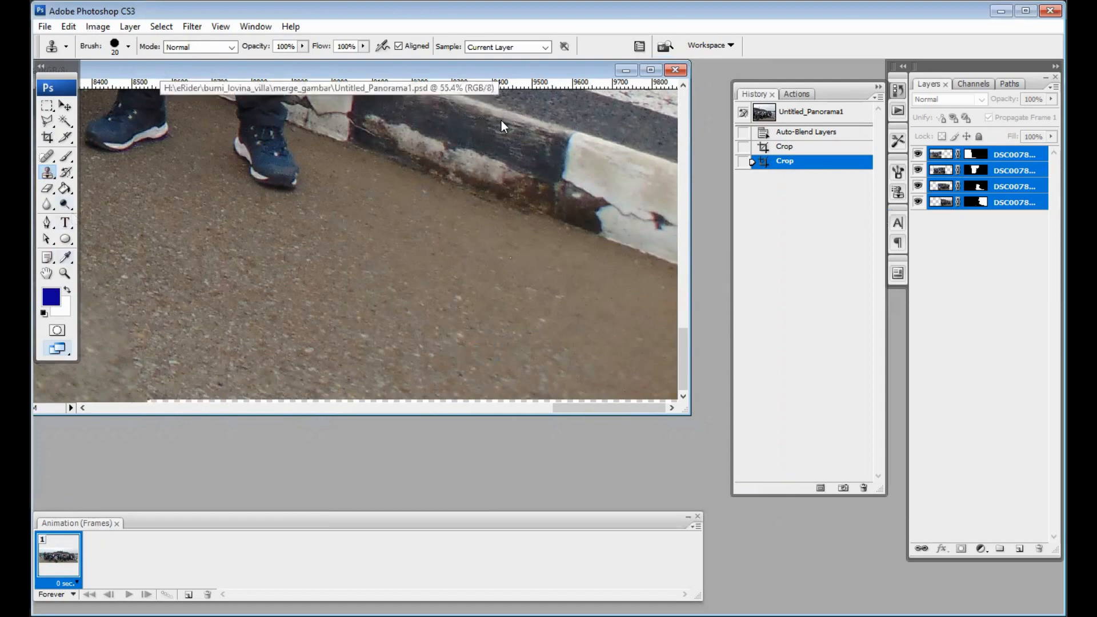
pyautogui.moveTo(160, 70); pyautogui.dragTo(502, 121)
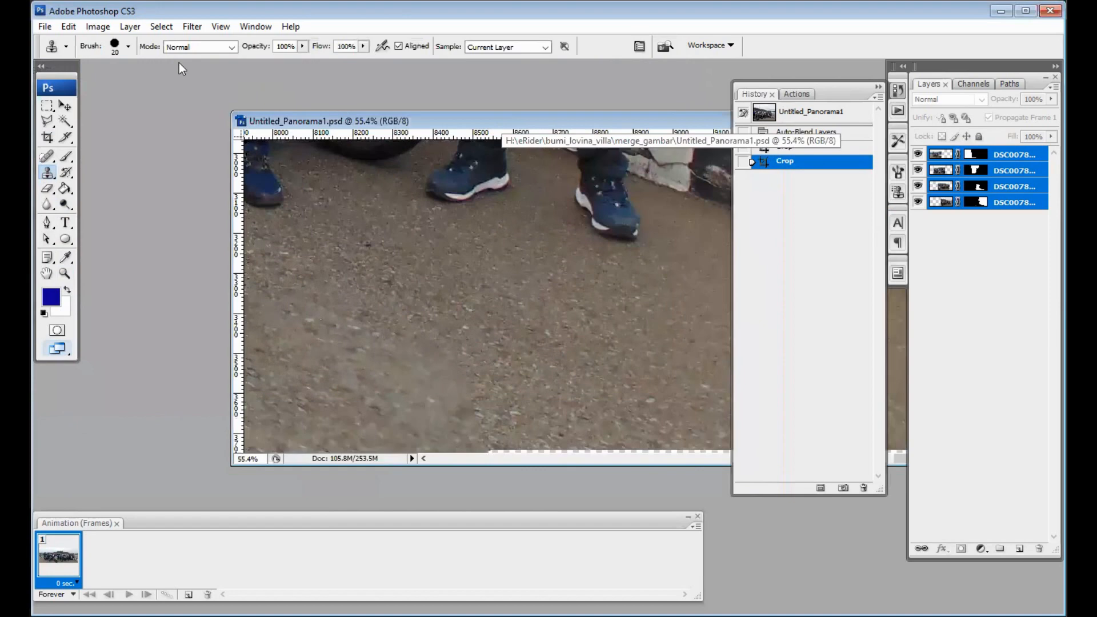
pyautogui.hotkey('ctrl', 'w')
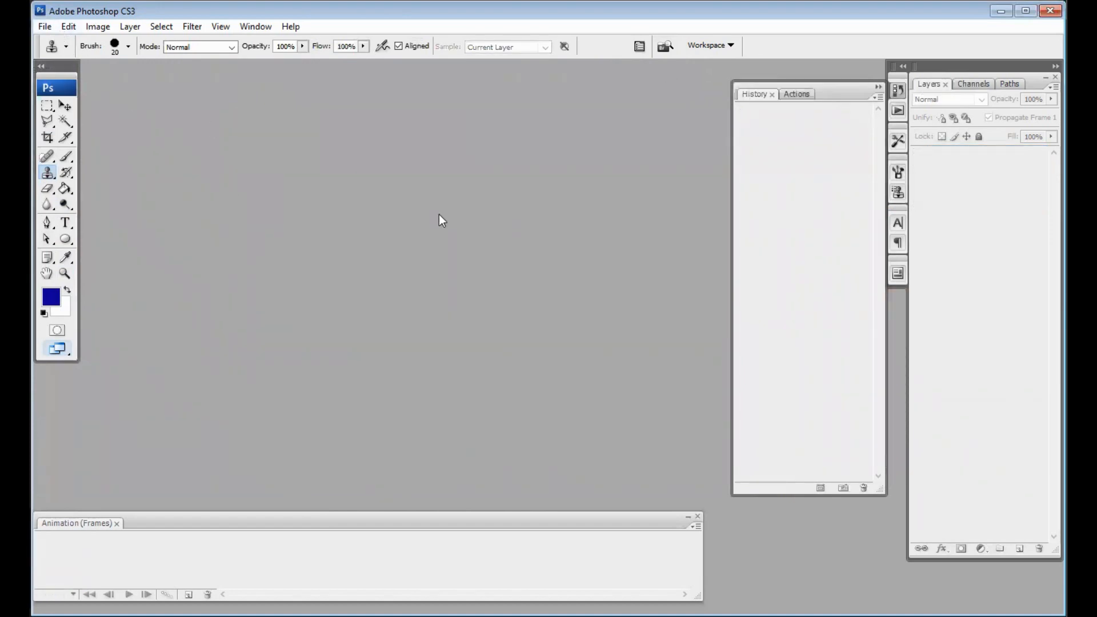
# Step: Open the saved Untitled_Panorama1 file from the merge_gambar folder
pyautogui.hotkey('ctrl', 'o')
pyautogui.click(554, 206)
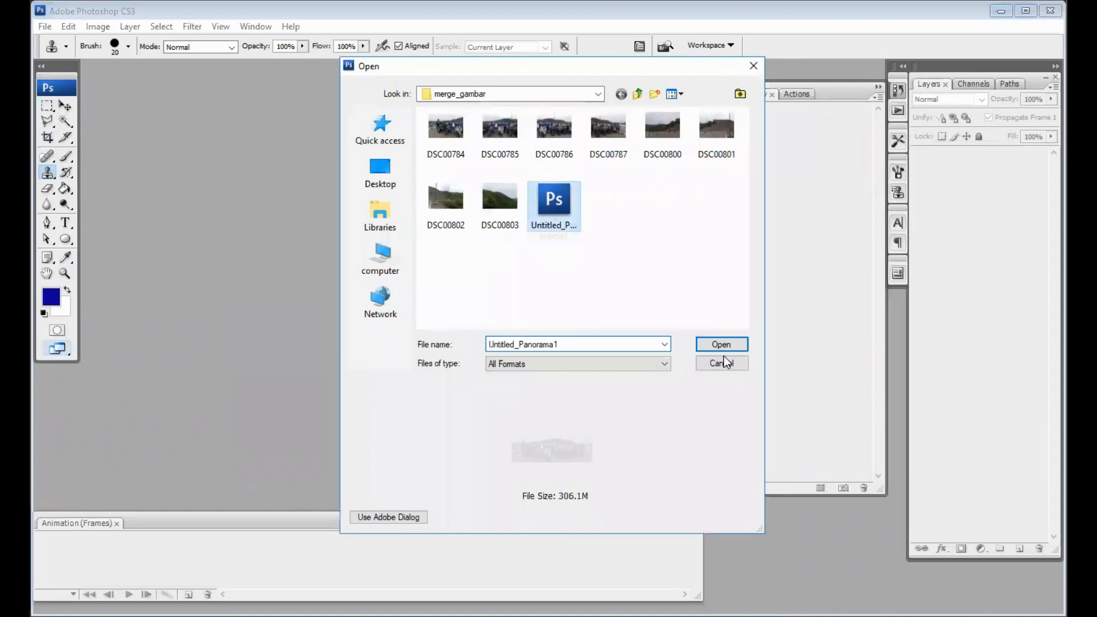
pyautogui.click(721, 344)
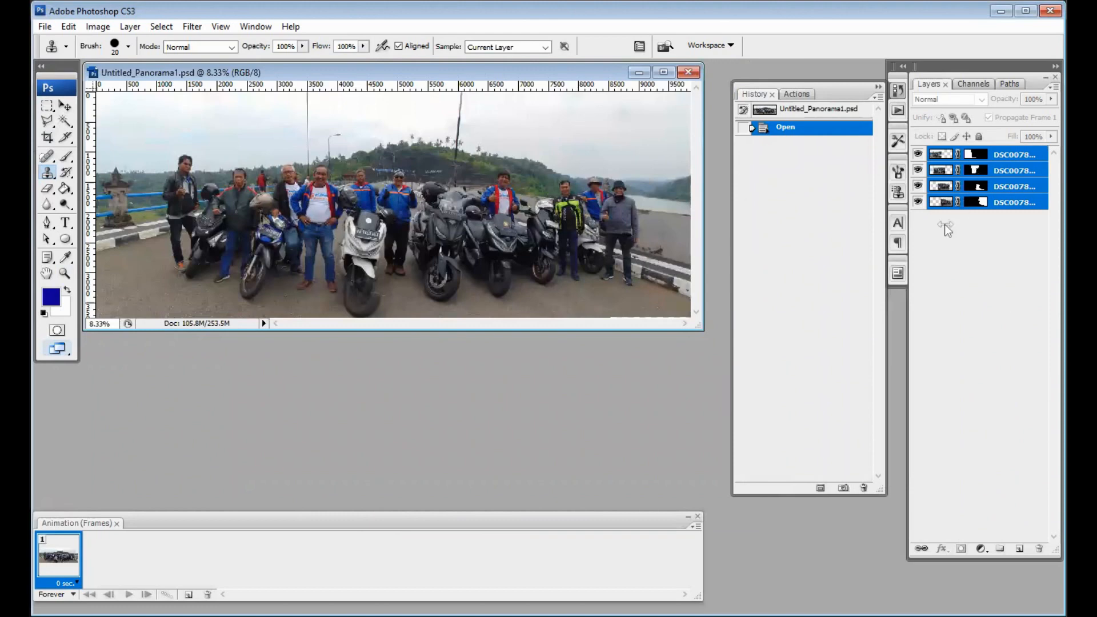
pyautogui.click(98, 27)
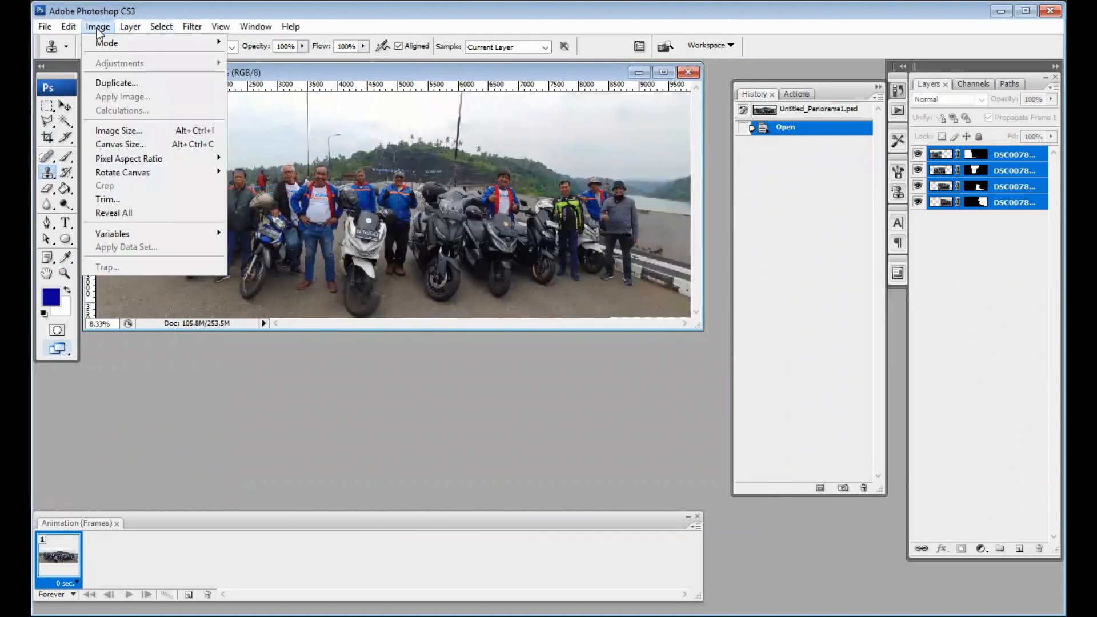
pyautogui.click(124, 287)
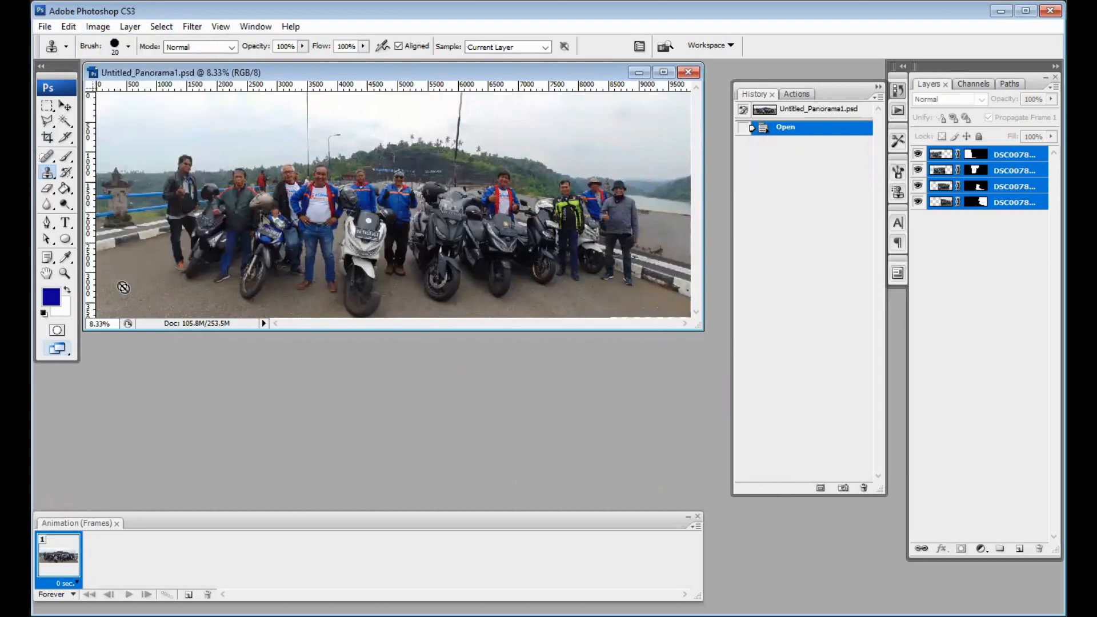
# Step: Check the upper two photo layers' overlap at the white motorcycle's front wheel by toggling their visibility, and merge all visible layers
pyautogui.click(65, 273)
pyautogui.moveTo(328, 278); pyautogui.dragTo(415, 329)
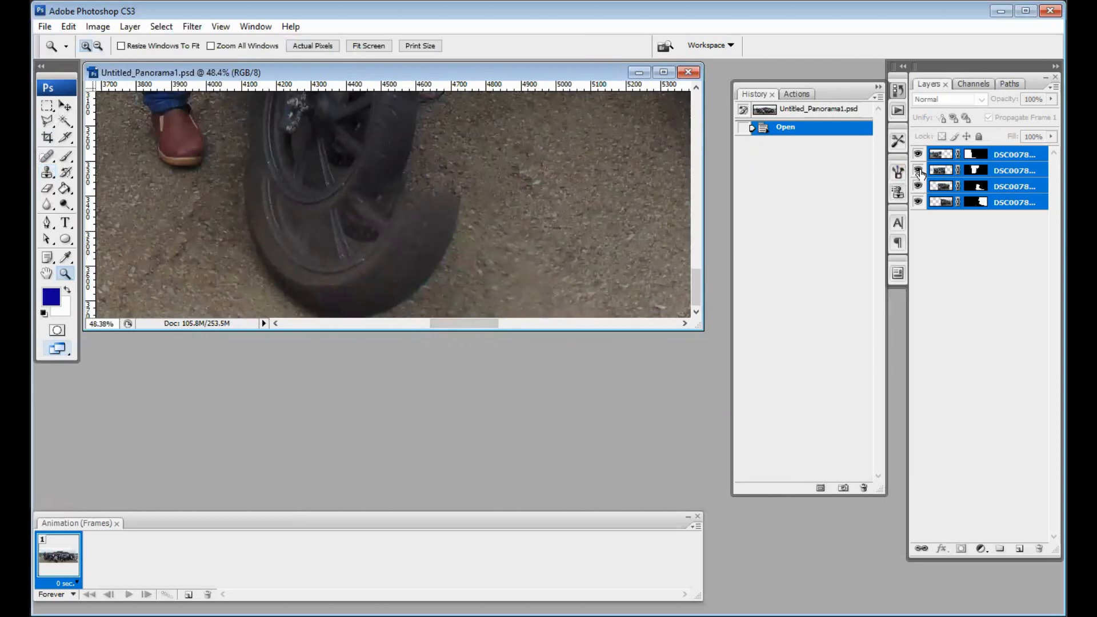
pyautogui.click(918, 170)
pyautogui.click(918, 170)
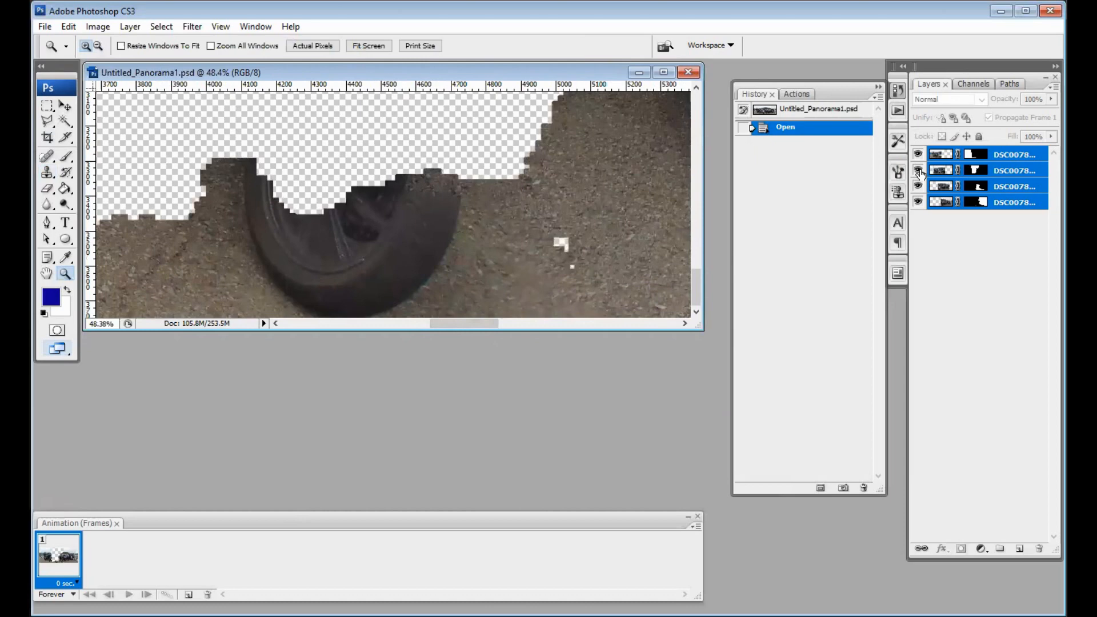
pyautogui.click(917, 154)
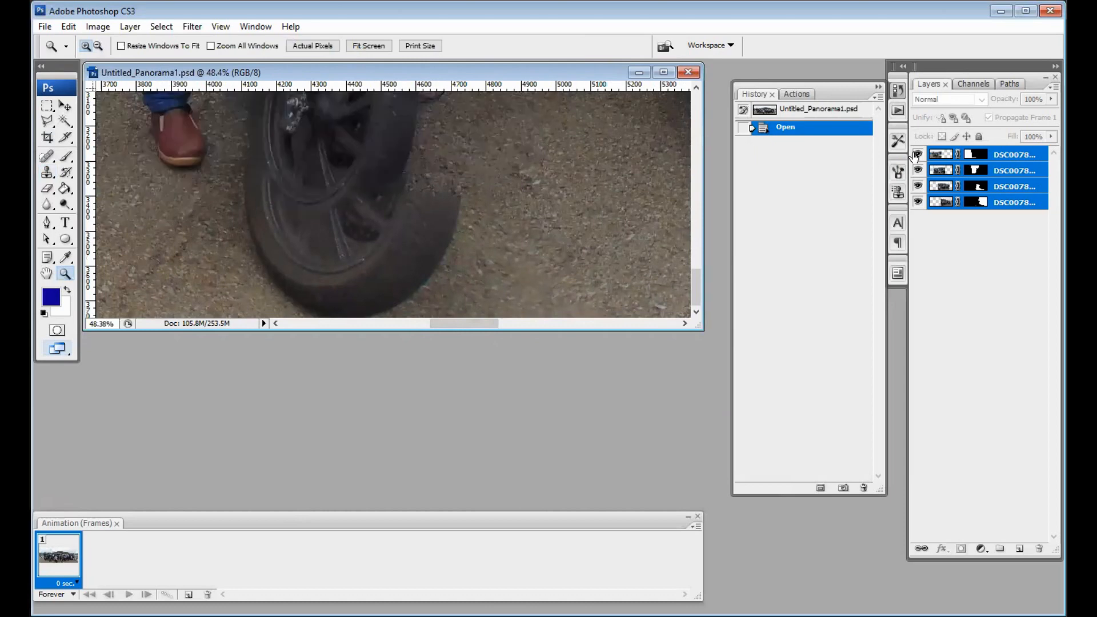
pyautogui.click(917, 155)
pyautogui.click(916, 155)
pyautogui.click(917, 155)
pyautogui.click(917, 155)
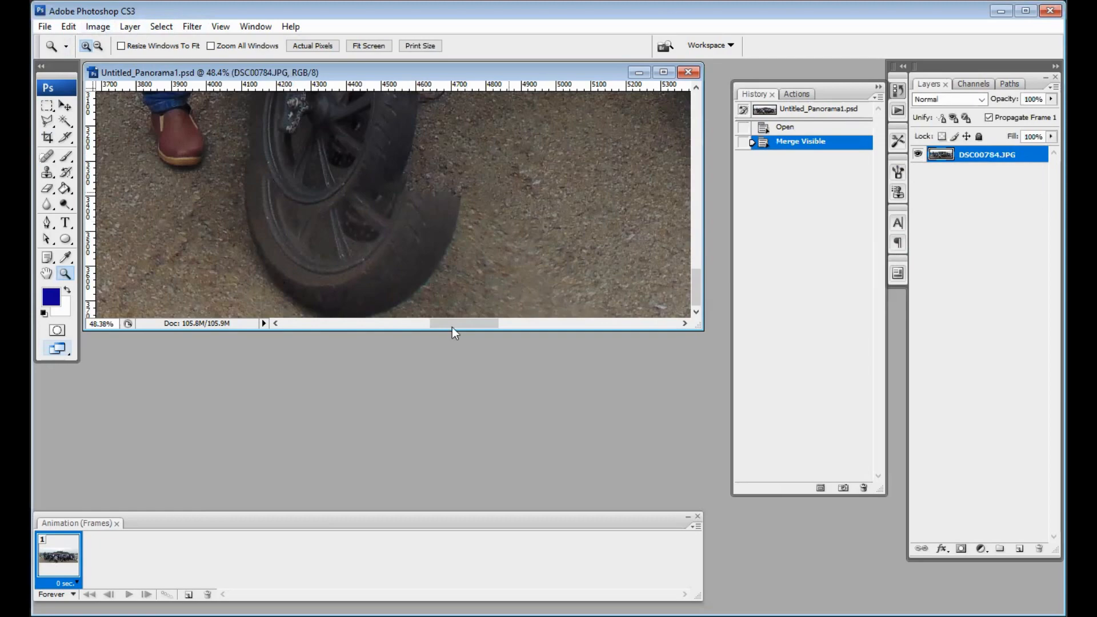
# Step: Set the Clone Stamp brush's master diameter to 89 px for retouching the transparent strip below the kerb
pyautogui.moveTo(444, 323); pyautogui.dragTo(694, 324)
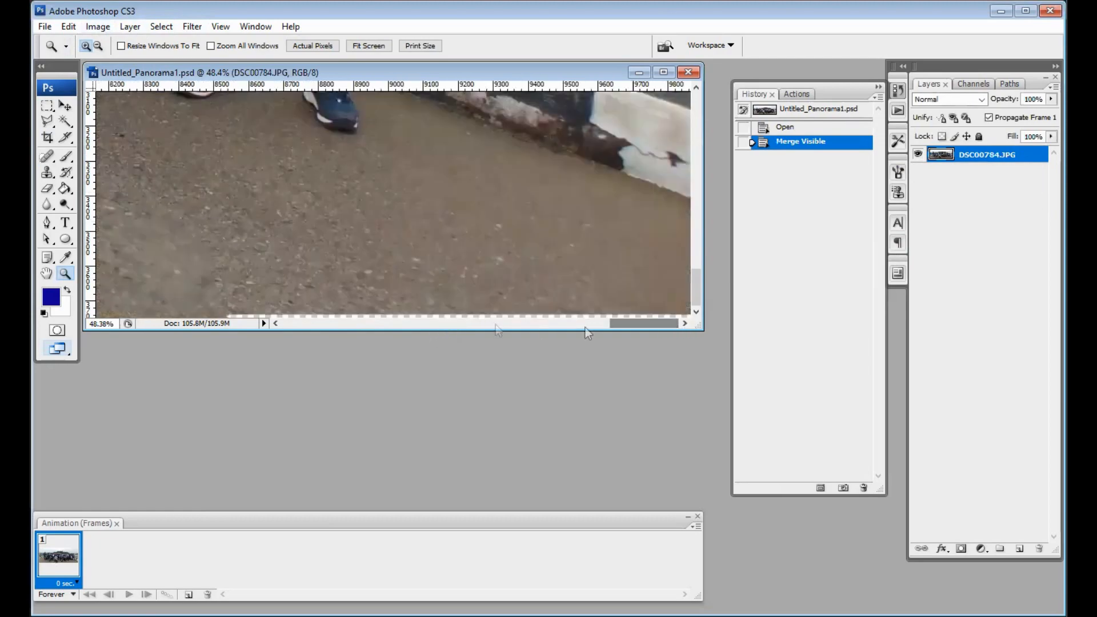
pyautogui.click(48, 174)
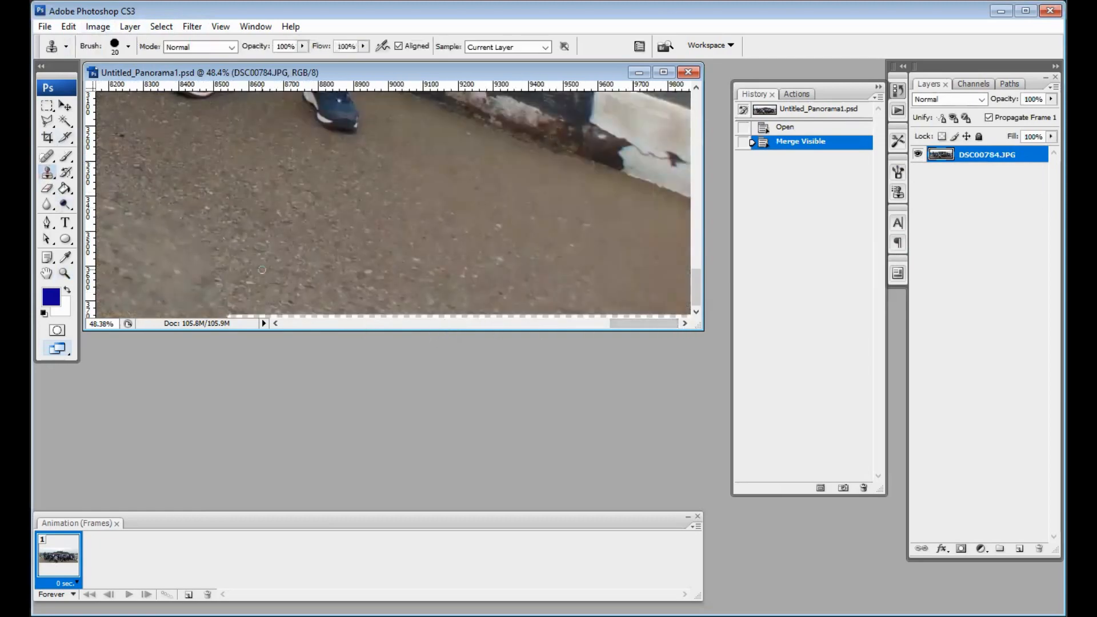
pyautogui.click(128, 47)
pyautogui.write('50')
pyautogui.press('Return')
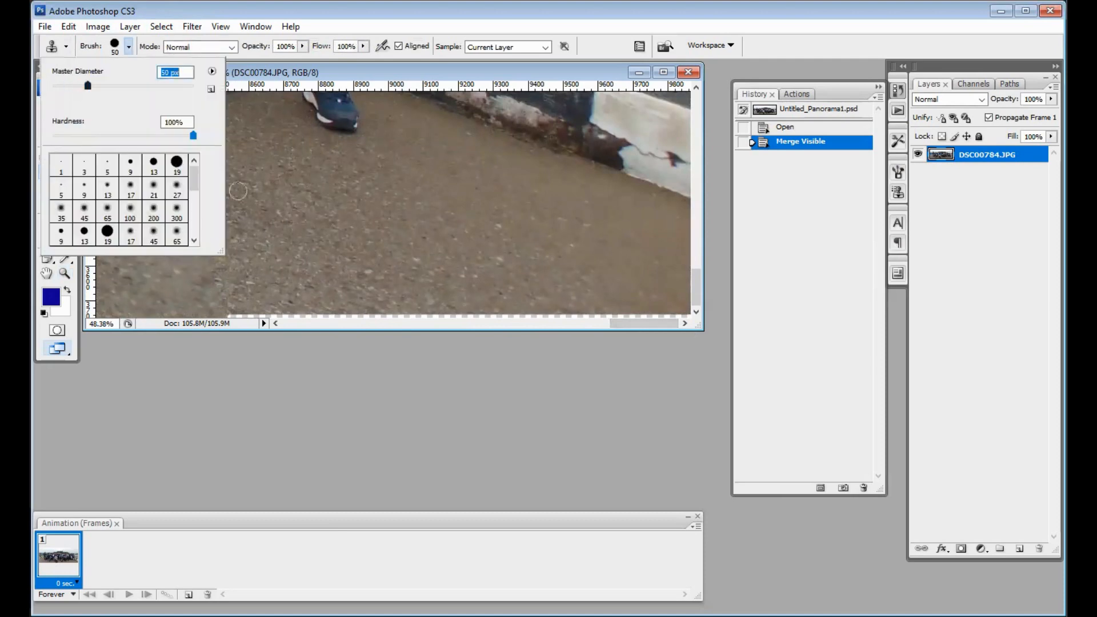
pyautogui.moveTo(87, 85); pyautogui.dragTo(115, 86)
pyautogui.press('BackSpace')
pyautogui.press('Return')
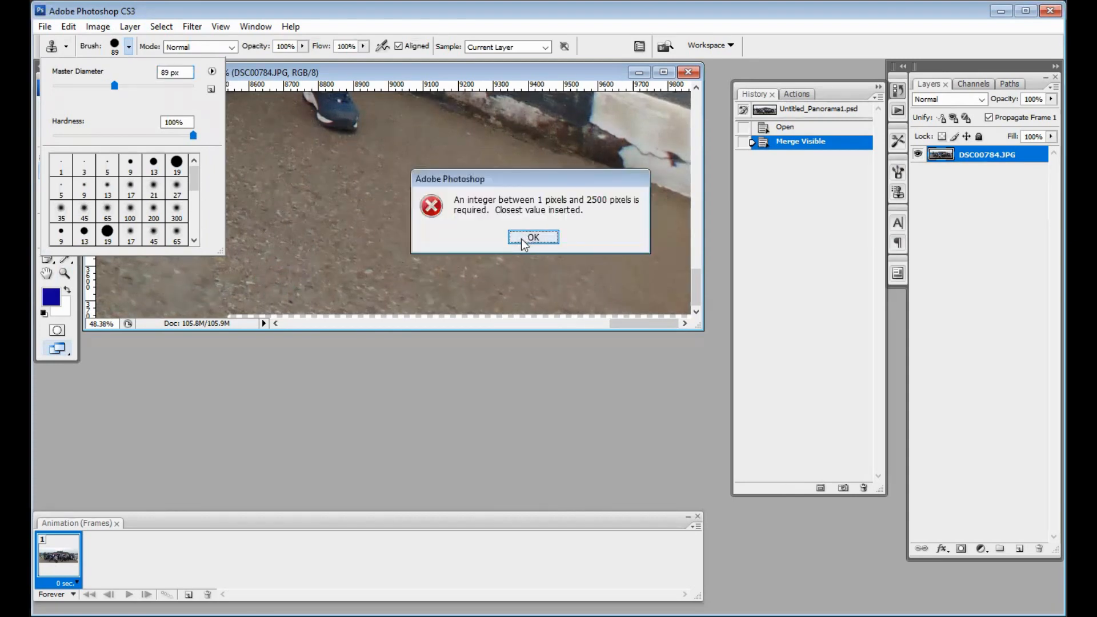
pyautogui.click(521, 239)
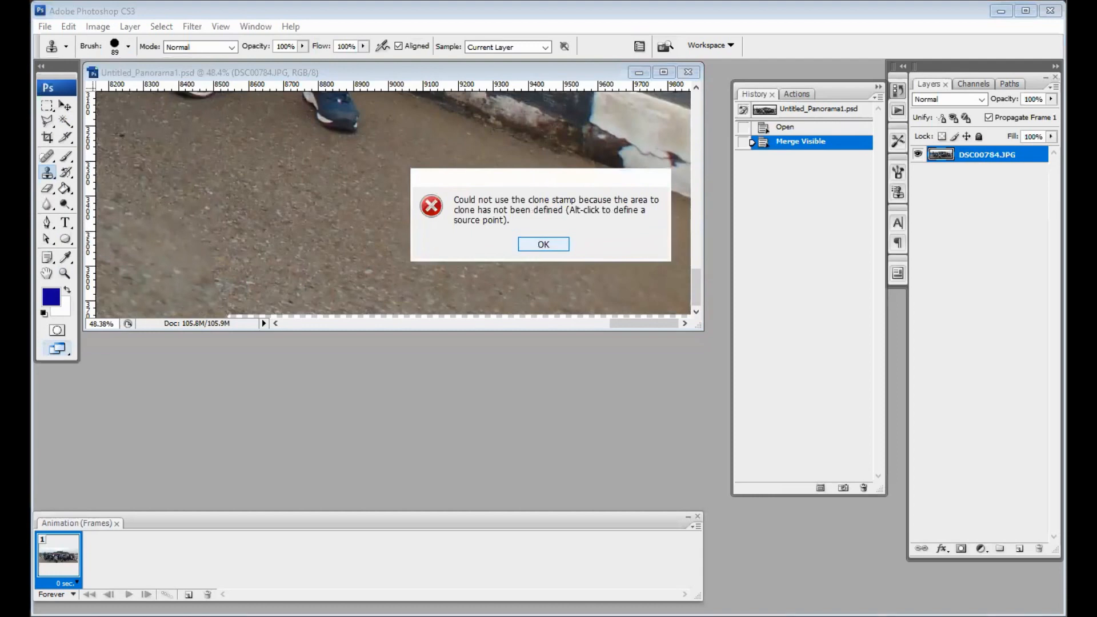
# Step: Clone nearby asphalt over the transparent strip along the panorama's lower edge below the kerb
pyautogui.click(539, 245)
pyautogui.click(279, 289)
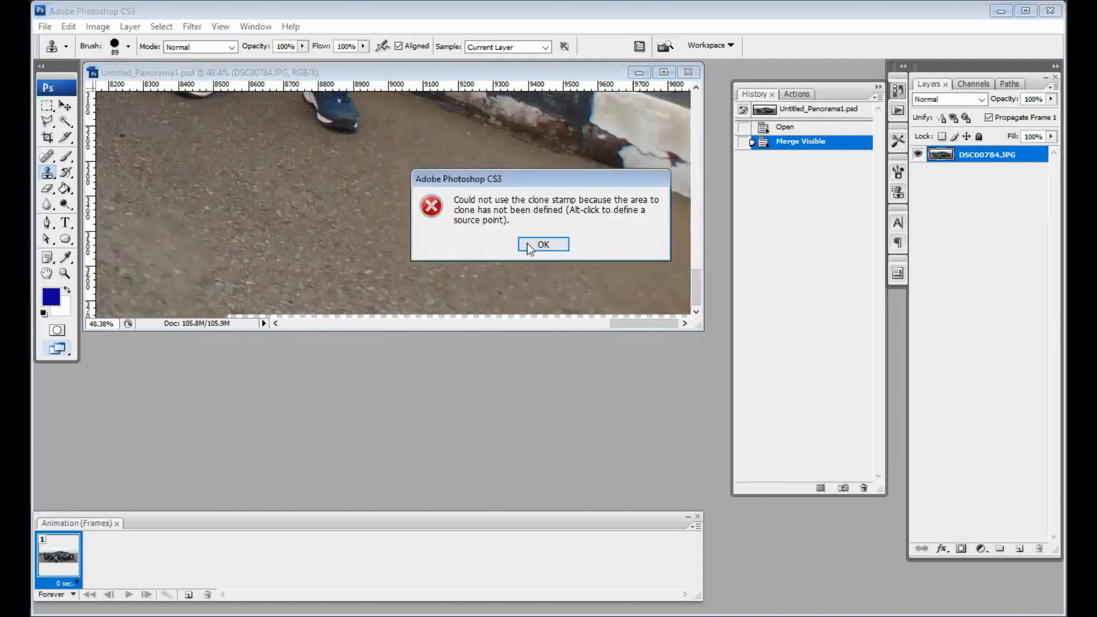
pyautogui.click(544, 245)
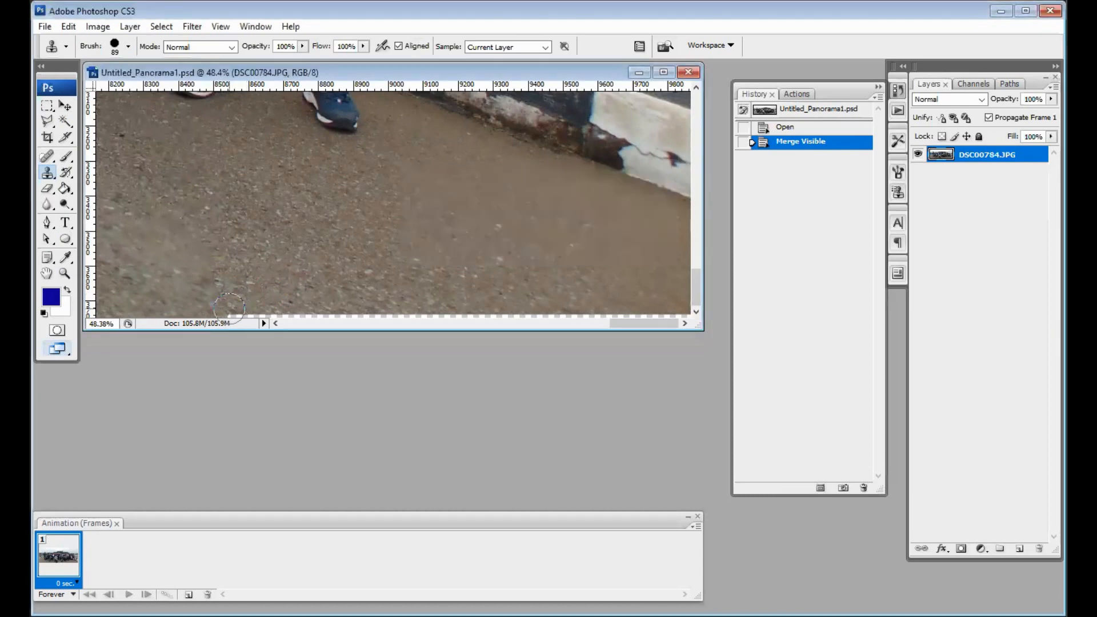
pyautogui.click(229, 307)
pyautogui.moveTo(275, 308); pyautogui.dragTo(589, 305)
pyautogui.moveTo(619, 307)
pyautogui.mouseDown()
pyautogui.moveTo(695, 307)
pyautogui.moveTo(430, 331)
pyautogui.moveTo(313, 326)
pyautogui.moveTo(412, 330)
pyautogui.moveTo(463, 311)
pyautogui.mouseUp()
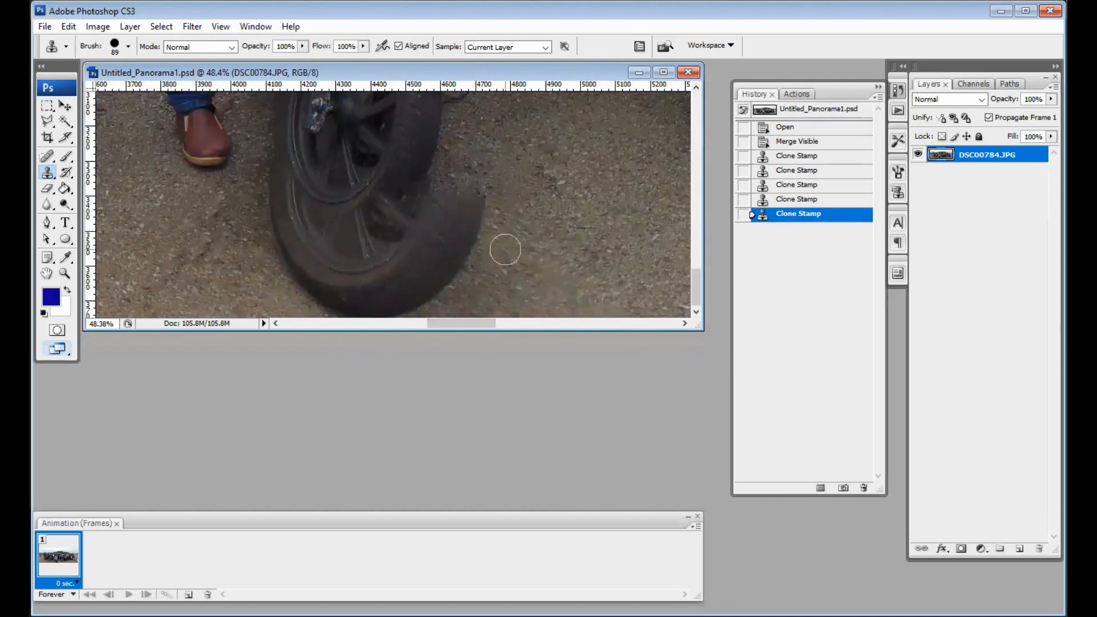
# Step: Clone nearby asphalt over the duplicated lower tyre along the outer edge of the motorcycle's front wheel
pyautogui.keyDown('alt'); pyautogui.click(510, 245); pyautogui.keyUp('alt')
pyautogui.click(495, 213)
pyautogui.click(493, 207)
pyautogui.moveTo(489, 210); pyautogui.dragTo(485, 234)
pyautogui.click(485, 233)
pyautogui.click(467, 240)
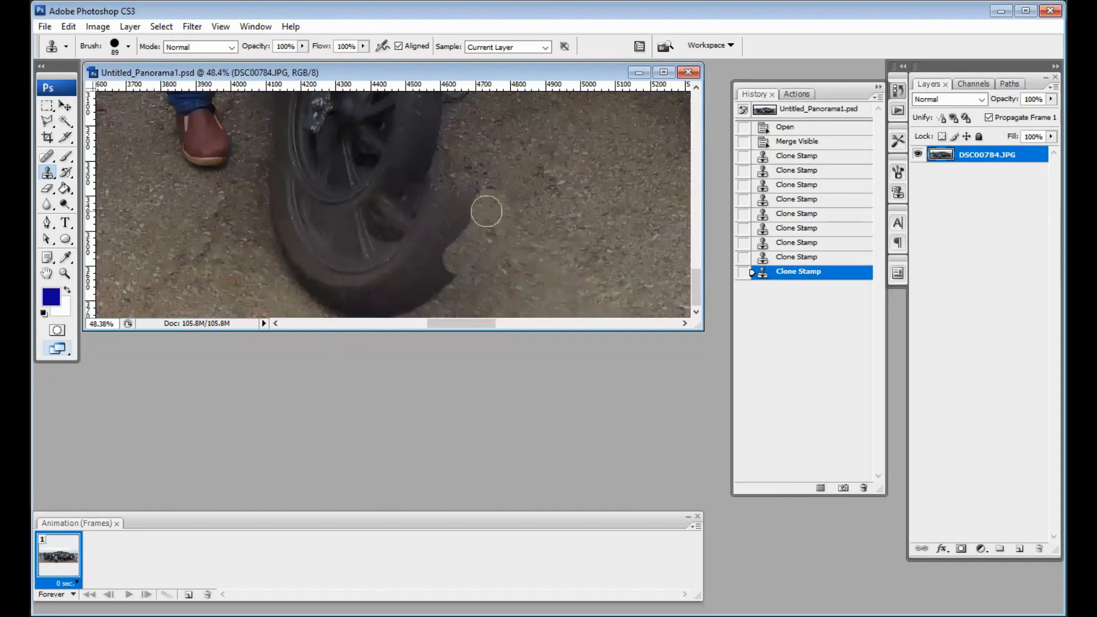
pyautogui.click(460, 196)
pyautogui.click(457, 228)
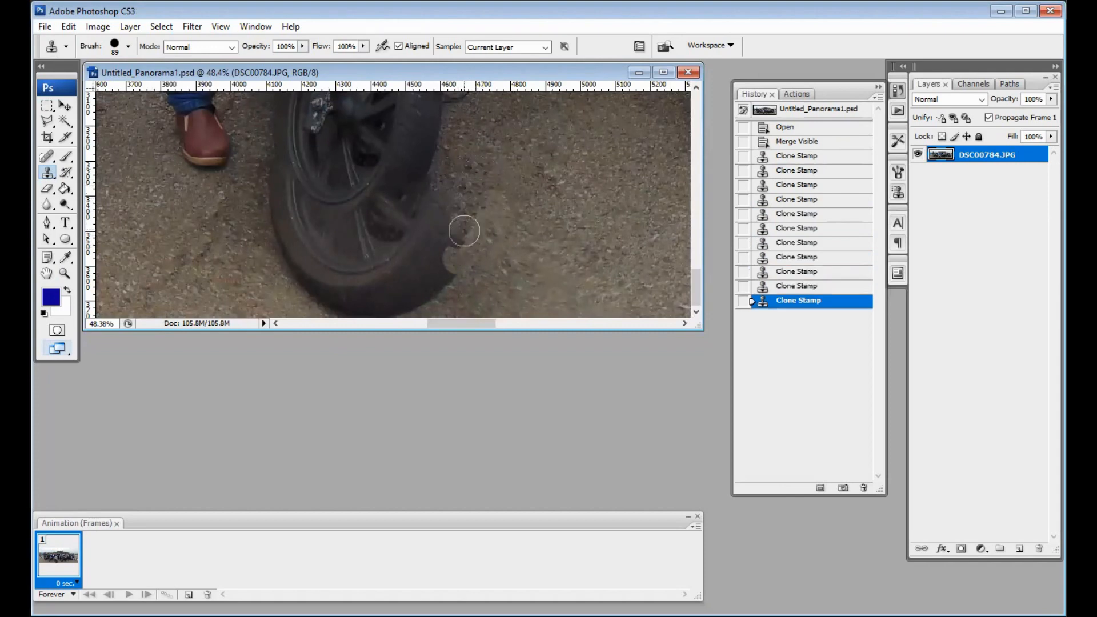
pyautogui.click(463, 252)
pyautogui.click(450, 277)
pyautogui.click(450, 278)
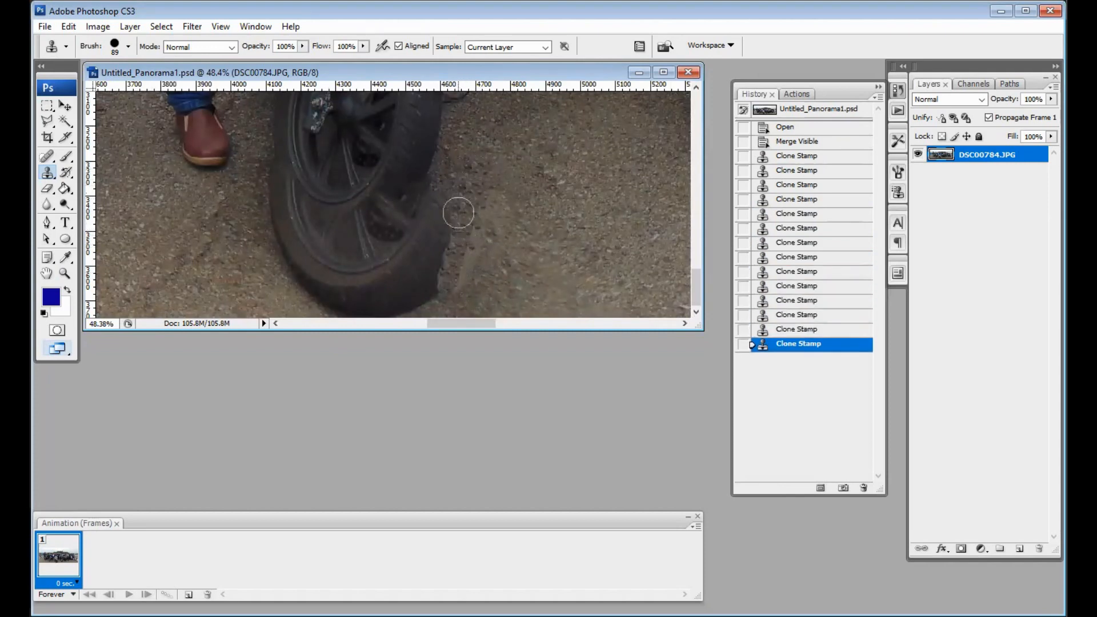
pyautogui.click(457, 212)
pyautogui.click(440, 233)
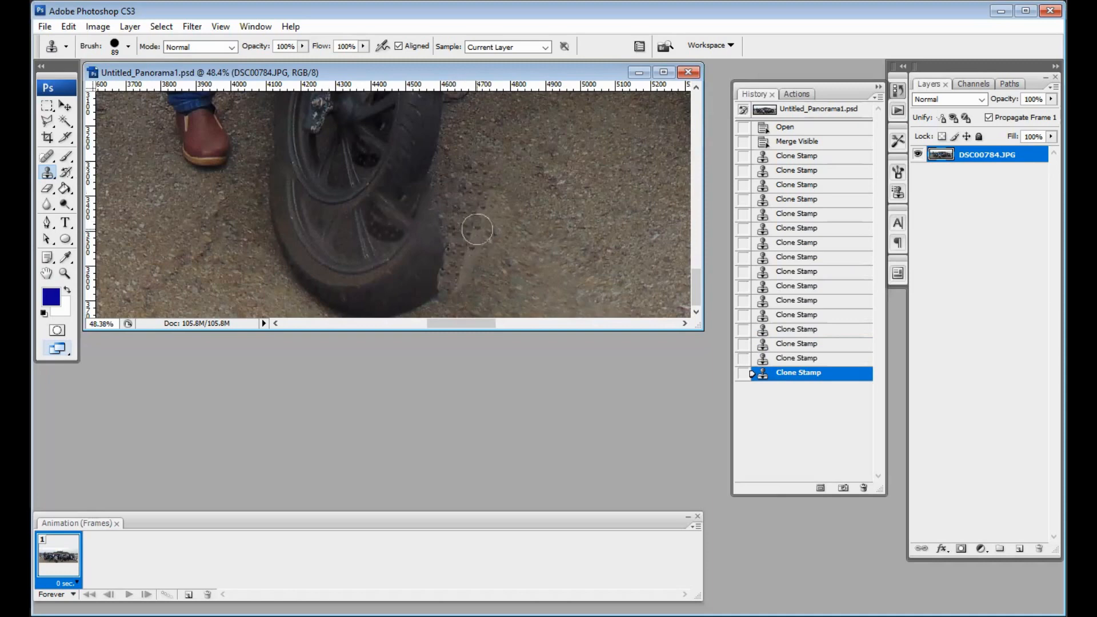
pyautogui.click(503, 195)
pyautogui.click(467, 264)
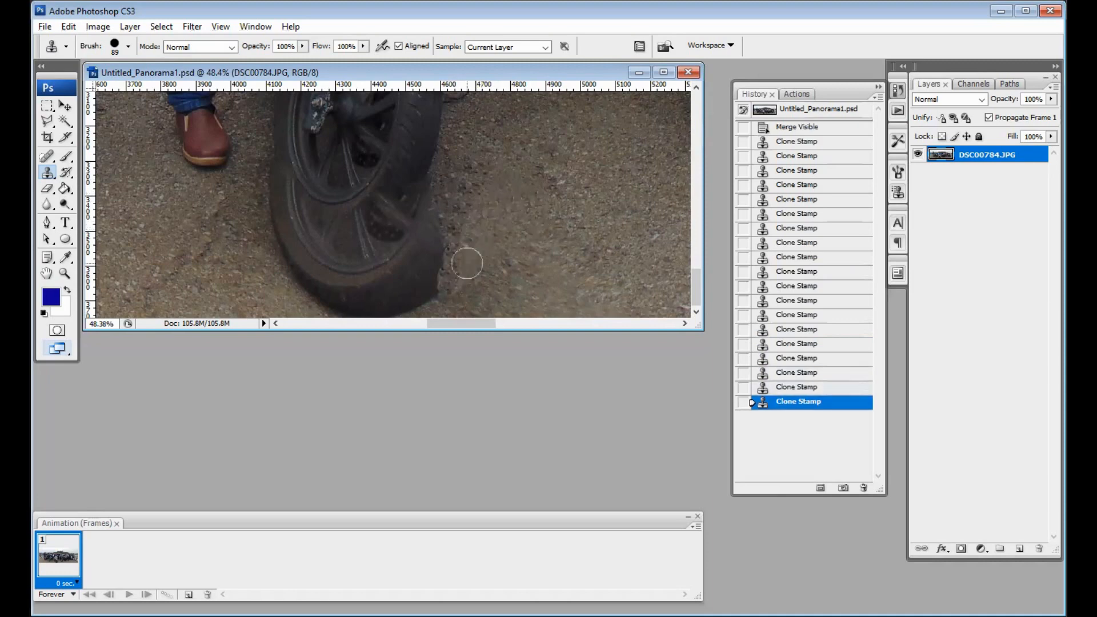
pyautogui.click(466, 264)
pyautogui.click(438, 238)
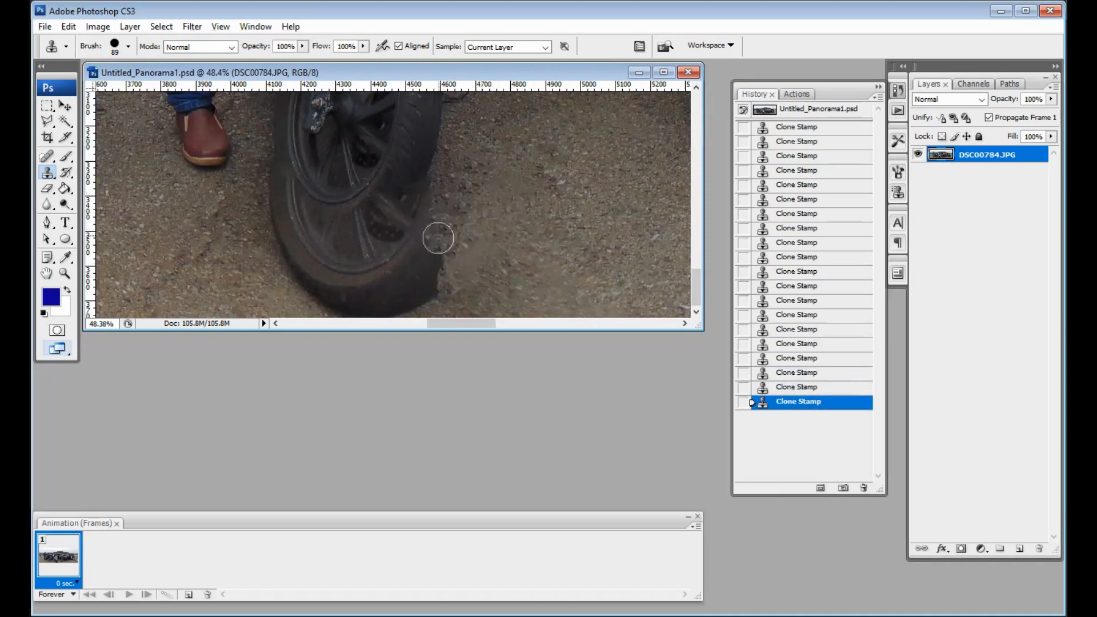
pyautogui.click(434, 263)
pyautogui.moveTo(434, 263)
pyautogui.mouseDown()
pyautogui.moveTo(409, 302)
pyautogui.moveTo(391, 295)
pyautogui.moveTo(461, 302)
pyautogui.moveTo(398, 304)
pyautogui.moveTo(380, 279)
pyautogui.moveTo(341, 301)
pyautogui.moveTo(289, 285)
pyautogui.moveTo(295, 241)
pyautogui.moveTo(269, 214)
pyautogui.moveTo(261, 182)
pyautogui.moveTo(304, 242)
pyautogui.moveTo(366, 260)
pyautogui.moveTo(337, 298)
pyautogui.moveTo(398, 264)
pyautogui.moveTo(460, 281)
pyautogui.mouseUp()
pyautogui.keyDown('alt'); pyautogui.click(280, 294); pyautogui.keyUp('alt')
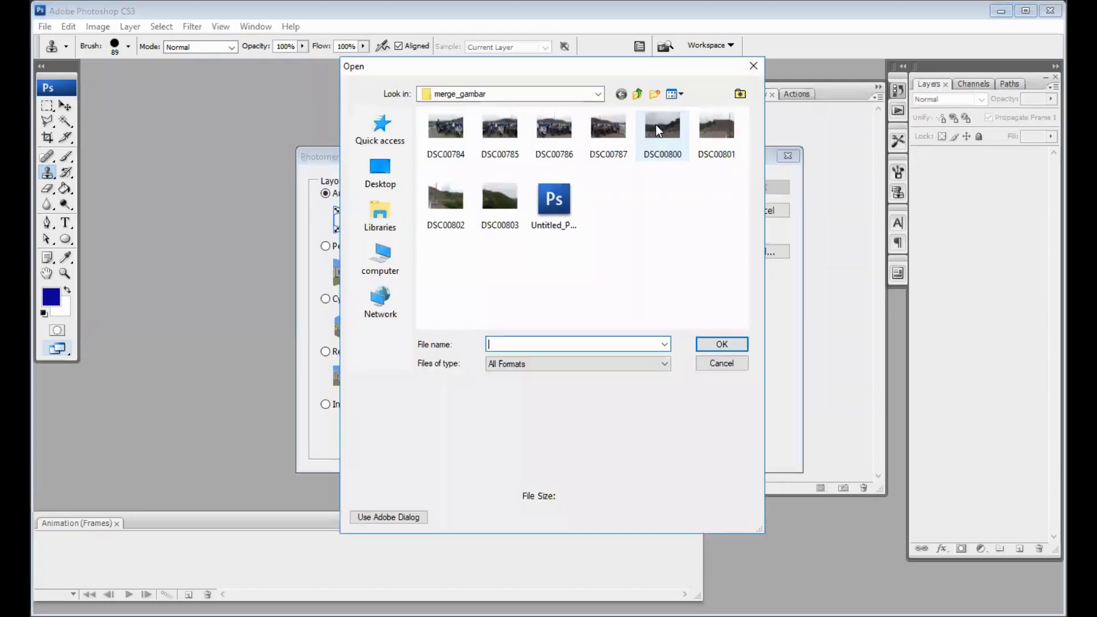
# Step: Photomerge DSC00800, DSC00801, DSC00802 and DSC00803 from the merge_gambar folder using the Reposition Only layout
pyautogui.click(662, 127)
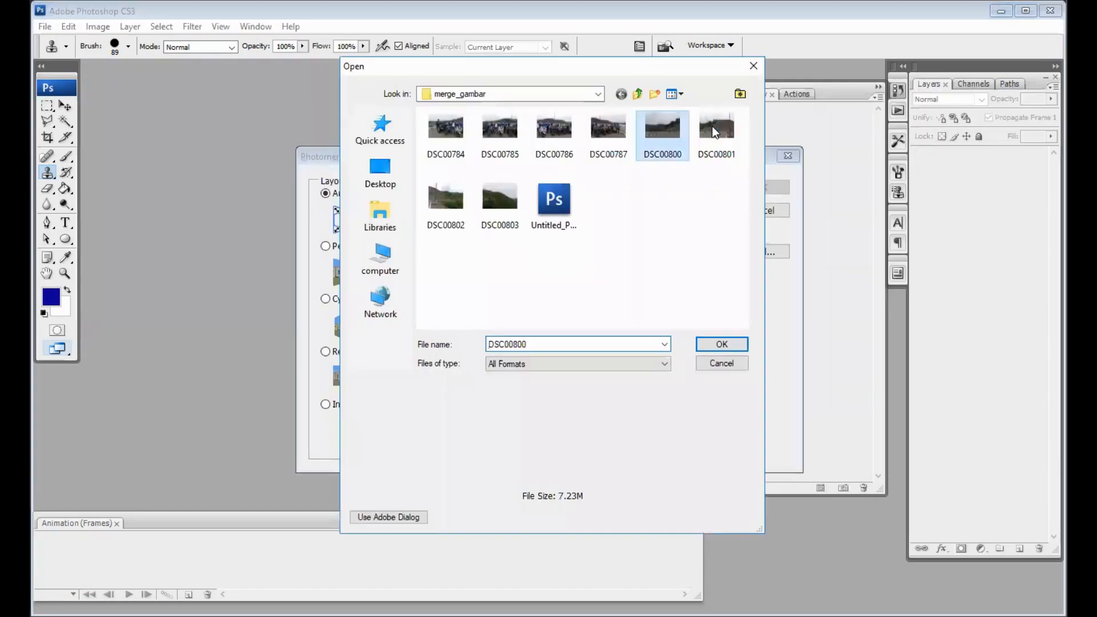
pyautogui.keyDown('ctrl'); pyautogui.click(714, 128); pyautogui.keyUp('ctrl')
pyautogui.keyDown('ctrl'); pyautogui.click(452, 196); pyautogui.keyUp('ctrl')
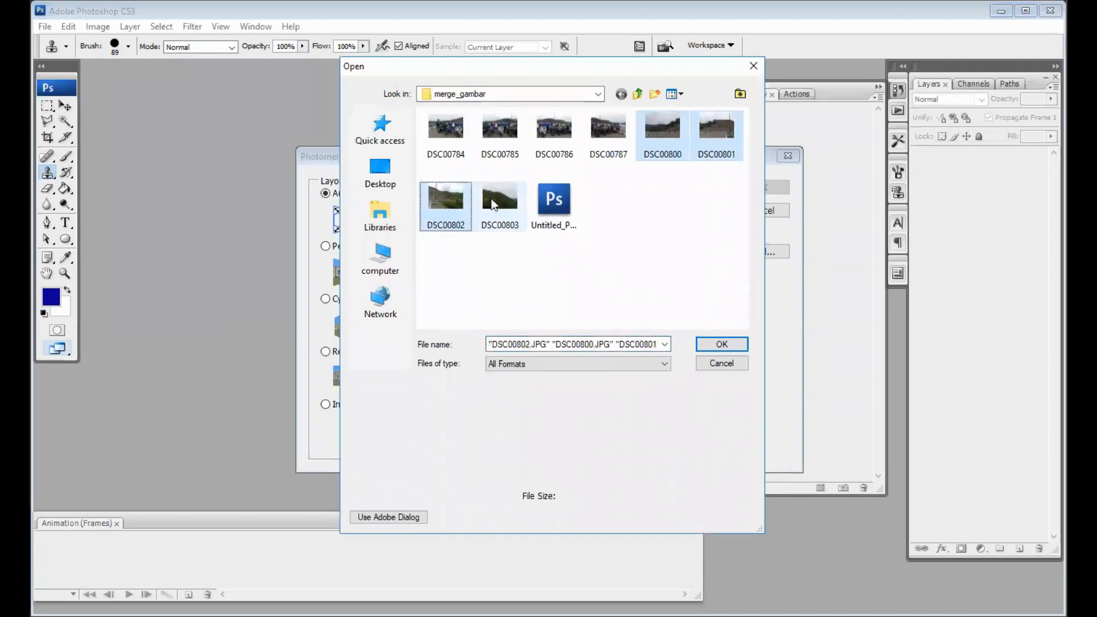
pyautogui.keyDown('ctrl'); pyautogui.click(499, 199); pyautogui.keyUp('ctrl')
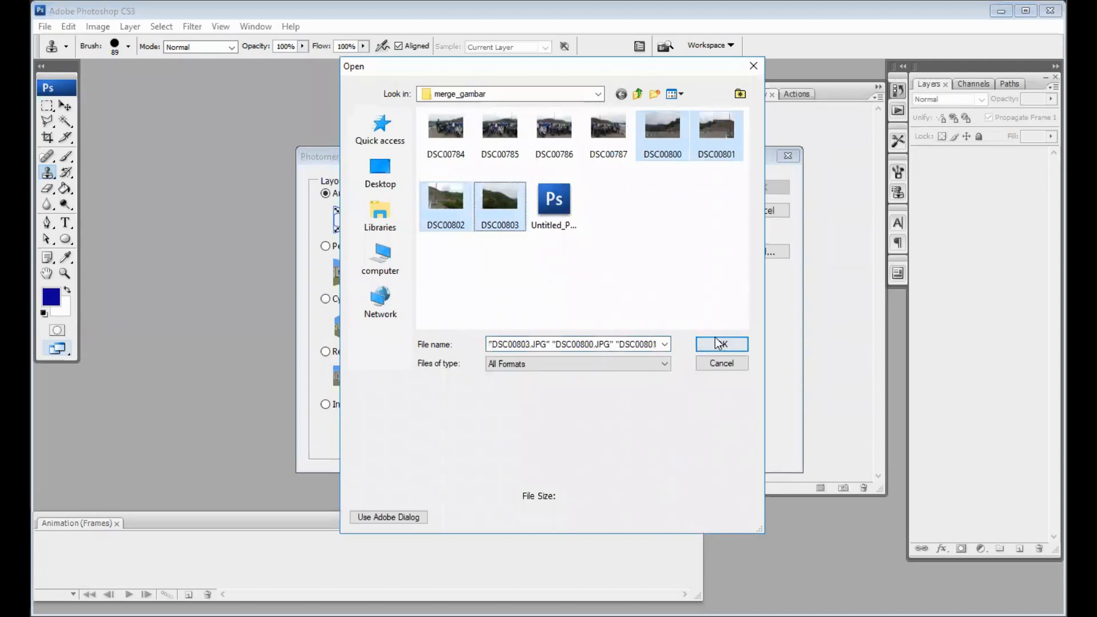
pyautogui.click(718, 342)
pyautogui.click(327, 352)
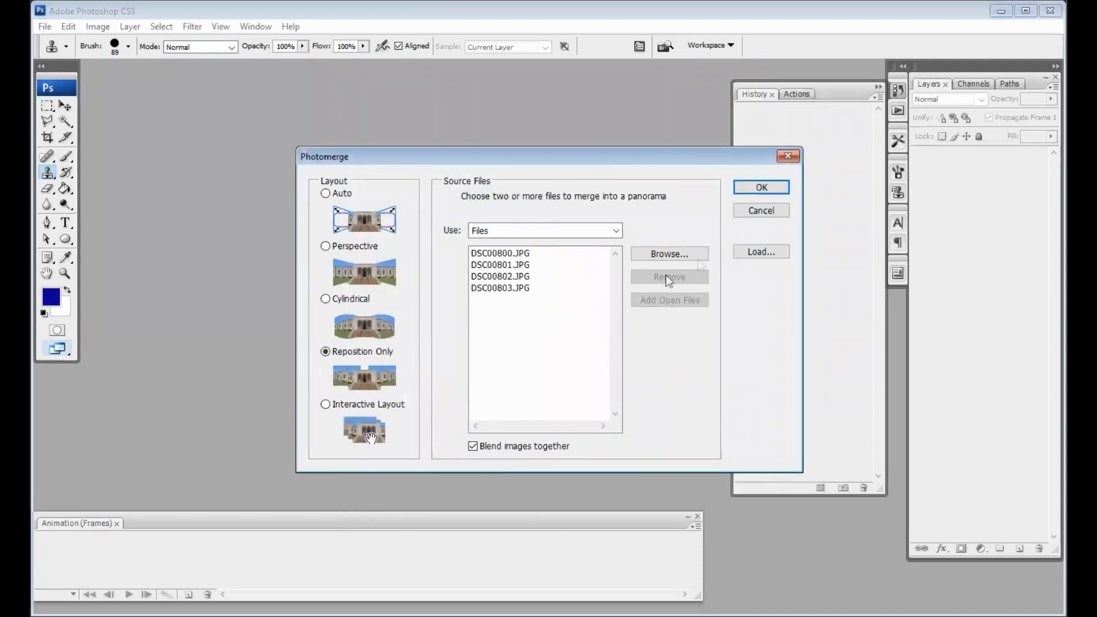
pyautogui.click(775, 193)
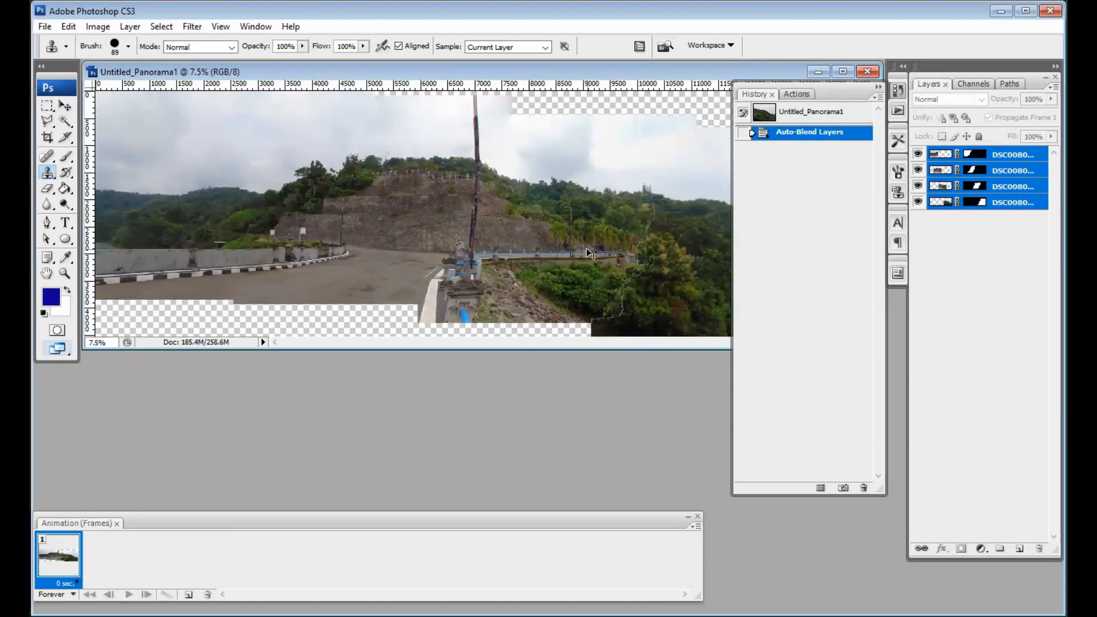
# Step: Crop the landscape panorama to its full width, trimming the uneven transparent areas along its upper and lower edges
pyautogui.hotkey('ctrl', '-')
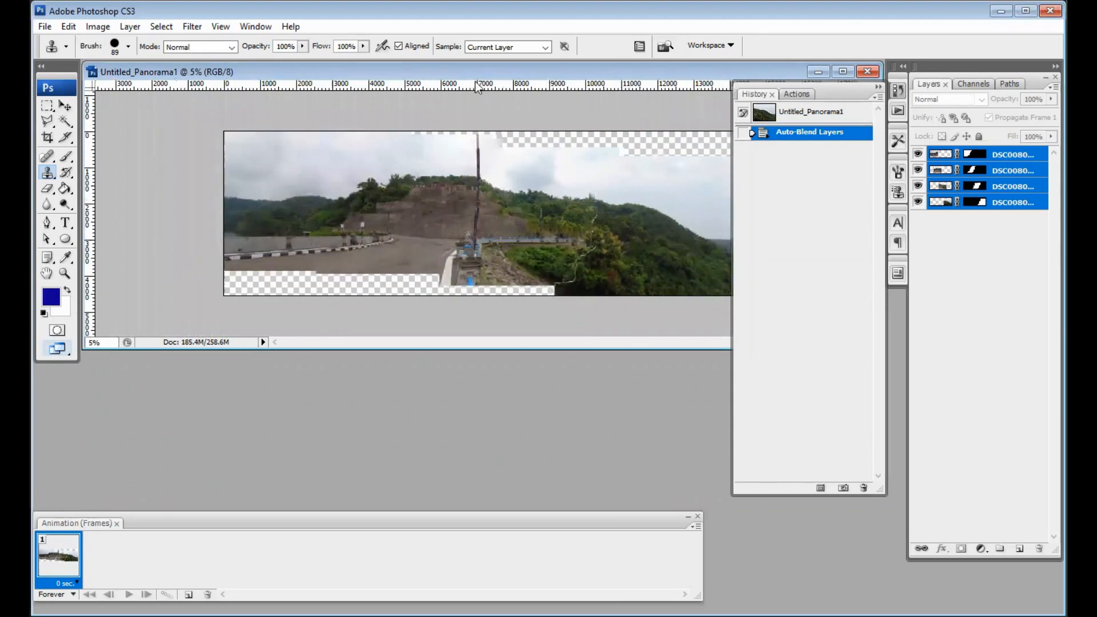
pyautogui.click(48, 137)
pyautogui.moveTo(679, 163); pyautogui.dragTo(128, 278)
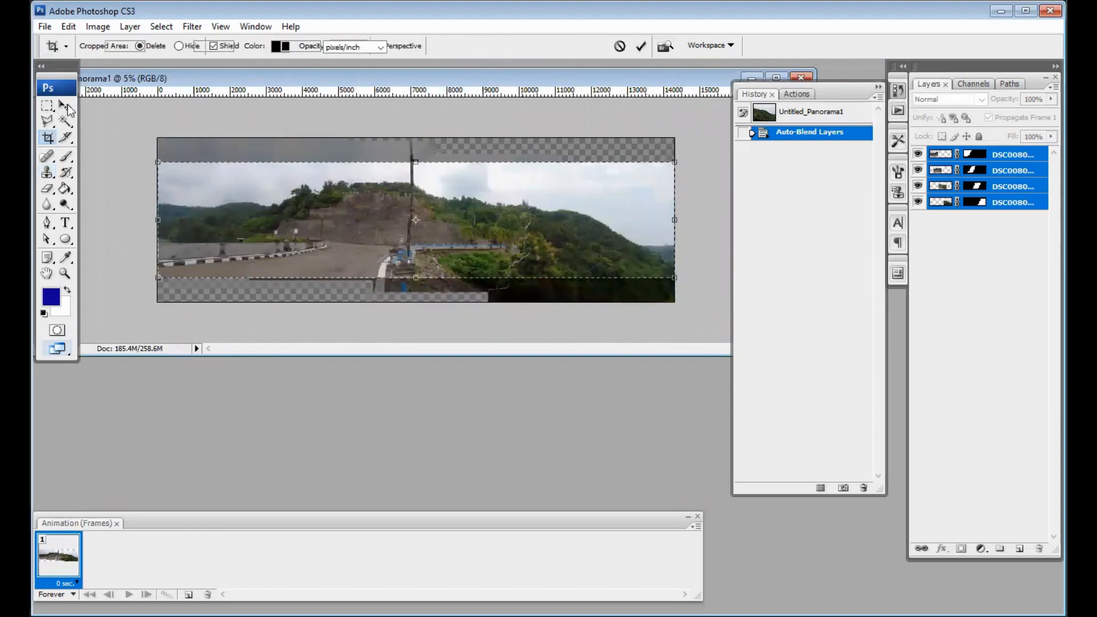
pyautogui.press('Return')
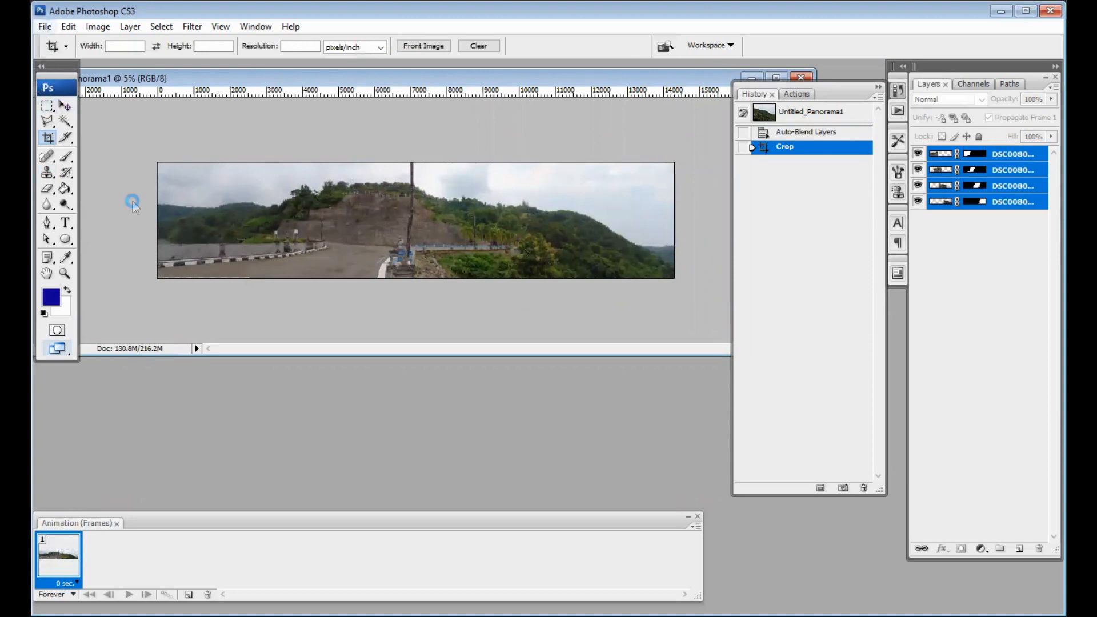
# Step: Save the cropped landscape panorama as a Photoshop file with layers in the merge_gambar folder
pyautogui.hotkey('ctrl', 's')
pyautogui.click(586, 324)
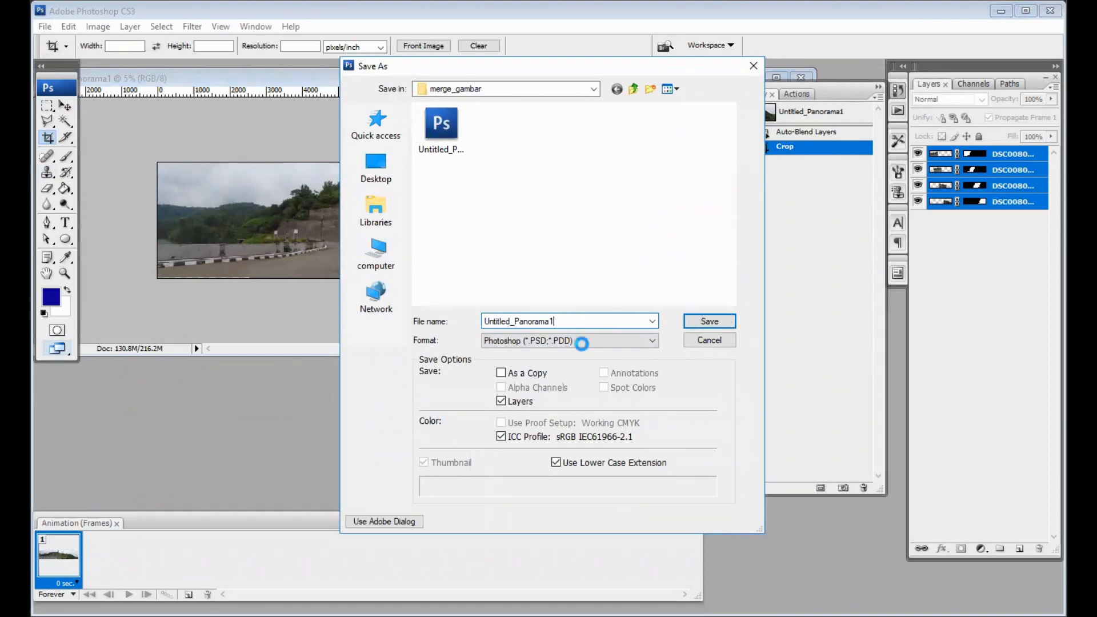
pyautogui.press('Return')
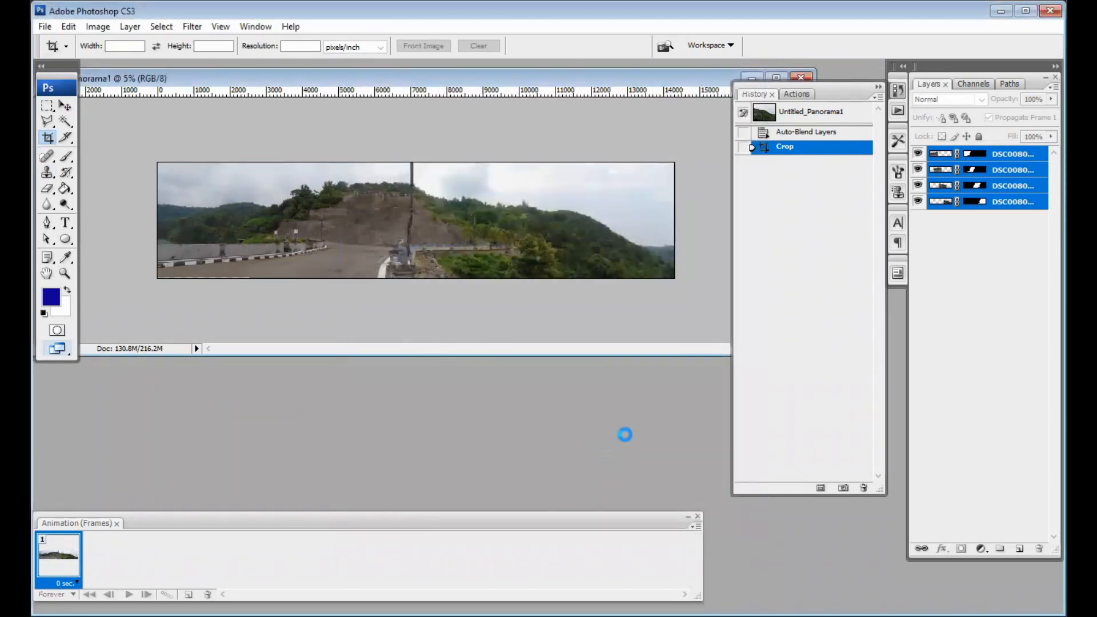